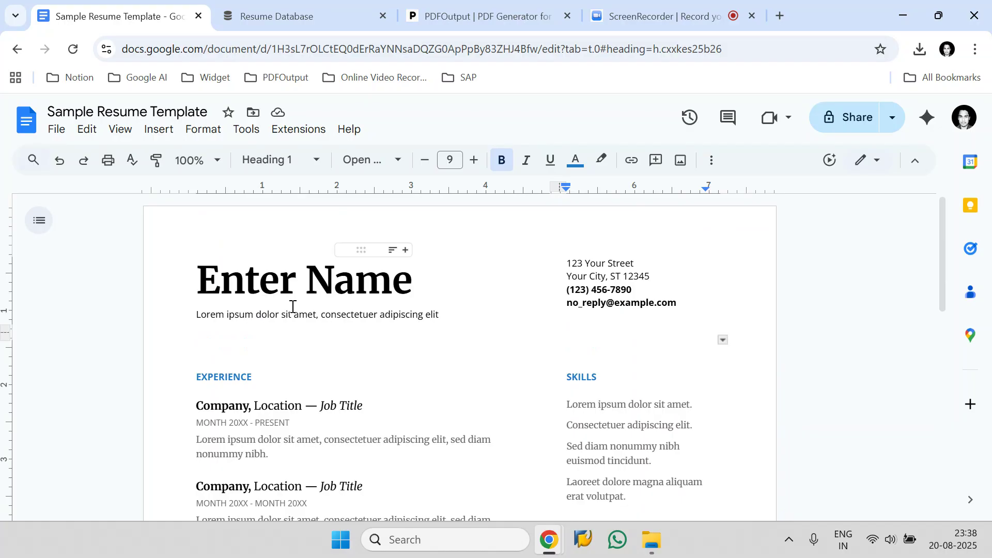
Step: Review the sample resume template in Google Docs and the three records in the Notion Resume Database
{"action": "scroll", "coordinate": [293, 307], "scroll_direction": "down", "scroll_amount": 8}
{"action": "scroll", "coordinate": [293, 306], "scroll_direction": "up", "scroll_amount": 5}
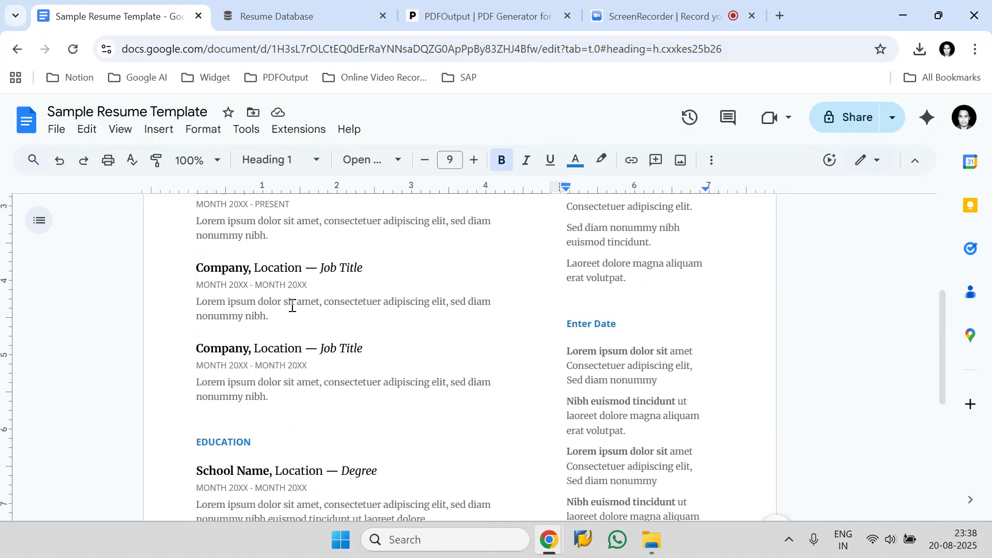
{"action": "scroll", "coordinate": [293, 307], "scroll_direction": "up", "scroll_amount": 4}
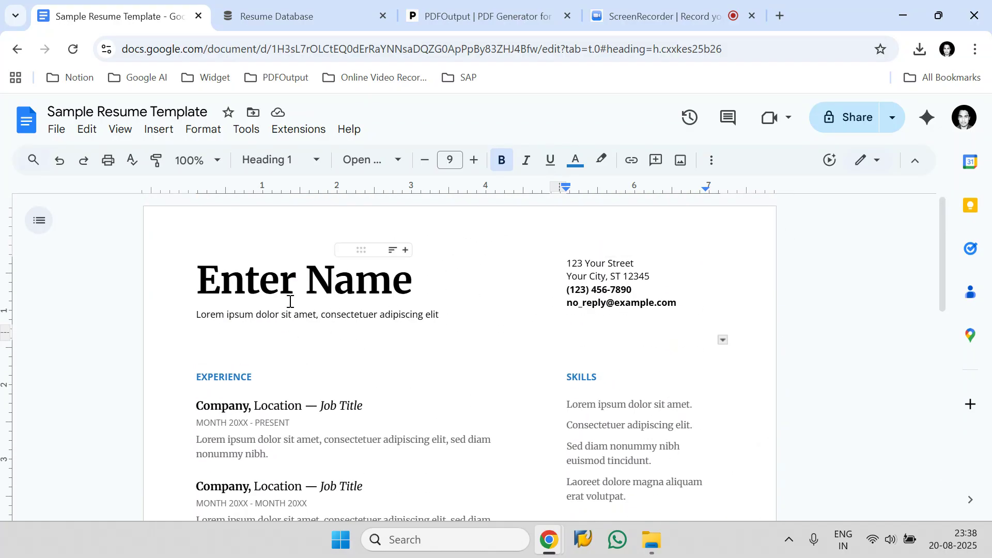
{"action": "left_click", "coordinate": [303, 18]}
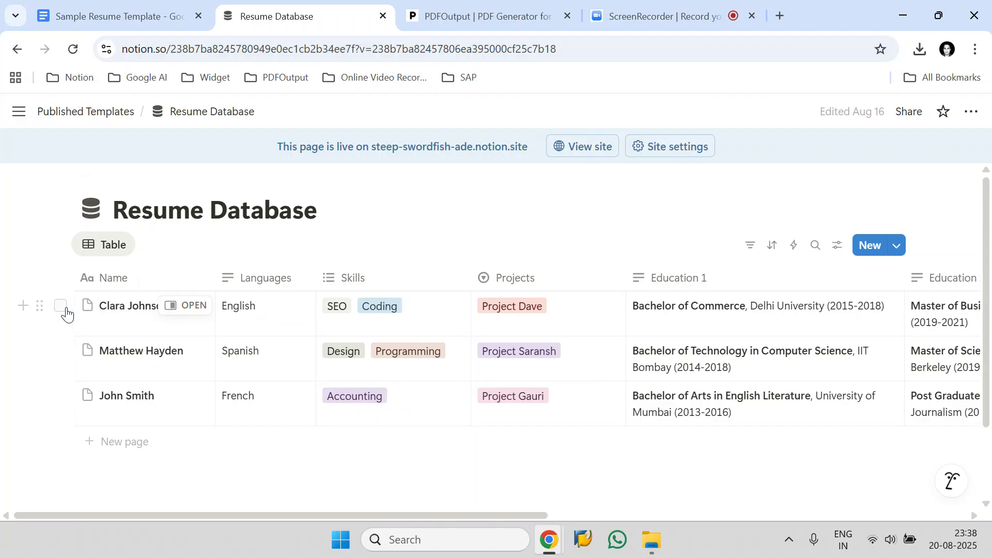
{"action": "left_click", "coordinate": [65, 310]}
{"action": "left_click", "coordinate": [58, 352]}
{"action": "left_click", "coordinate": [68, 394]}
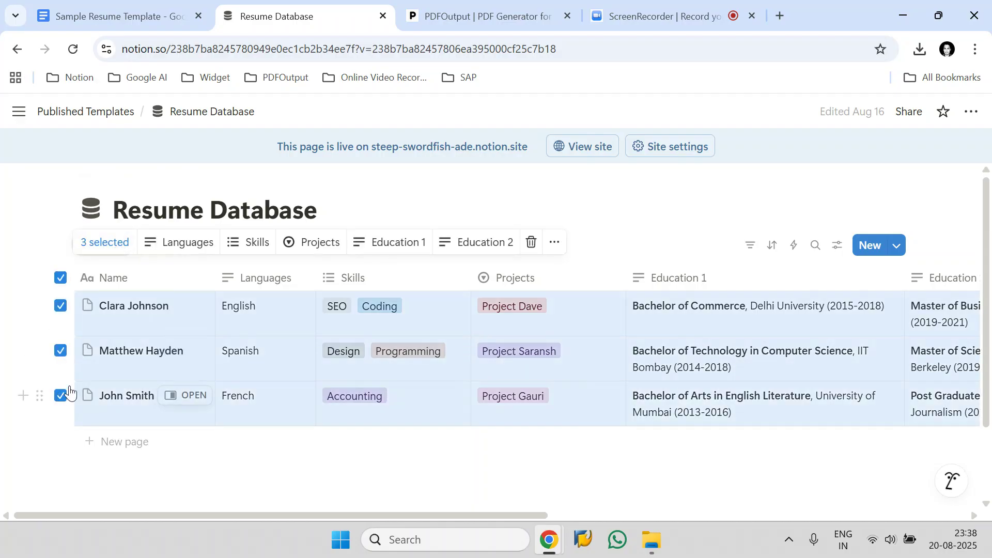
{"action": "left_click", "coordinate": [112, 18]}
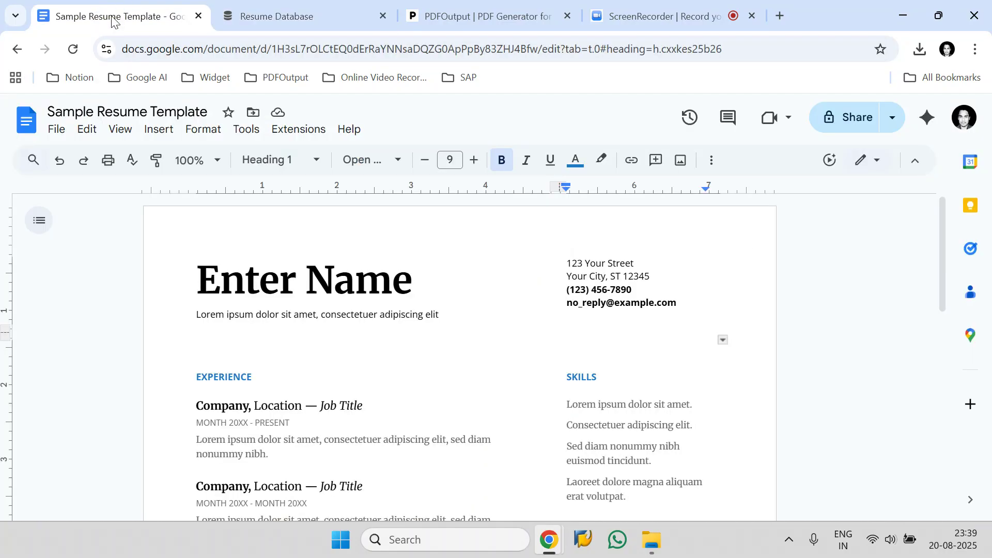
{"action": "scroll", "coordinate": [383, 333], "scroll_direction": "down", "scroll_amount": 10}
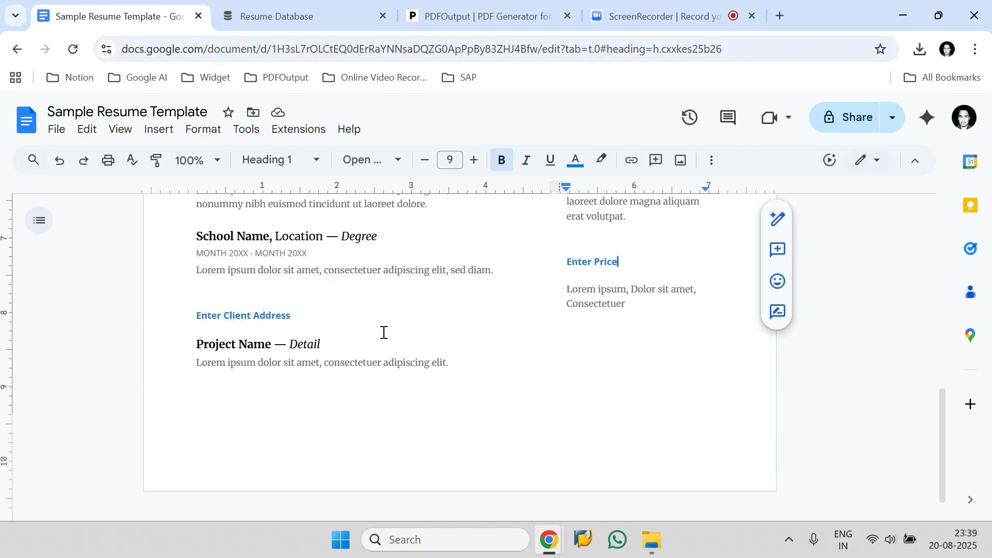
{"action": "scroll", "coordinate": [383, 332], "scroll_direction": "up", "scroll_amount": 10}
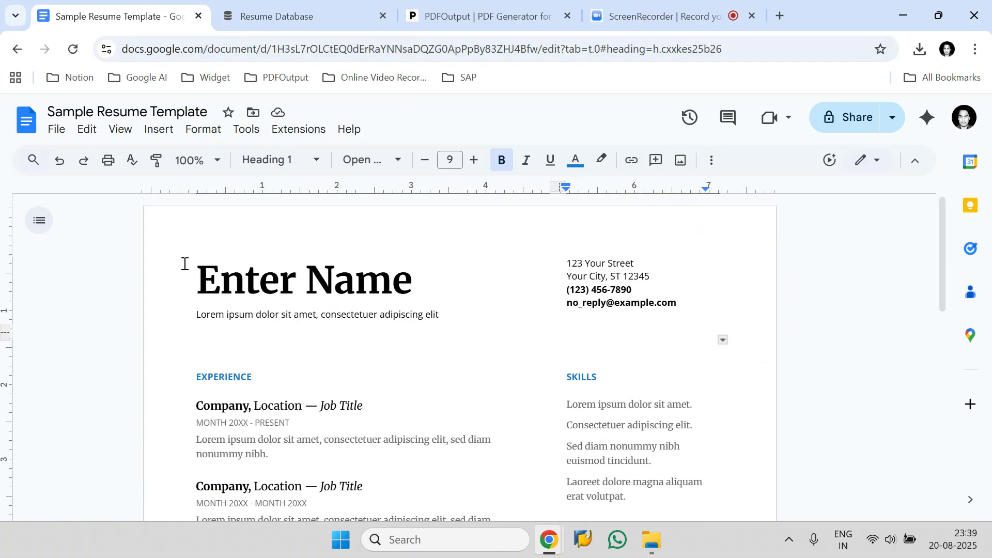
Step: Return to the Resume Database in Notion and examine its three resume records
{"action": "left_click", "coordinate": [289, 16]}
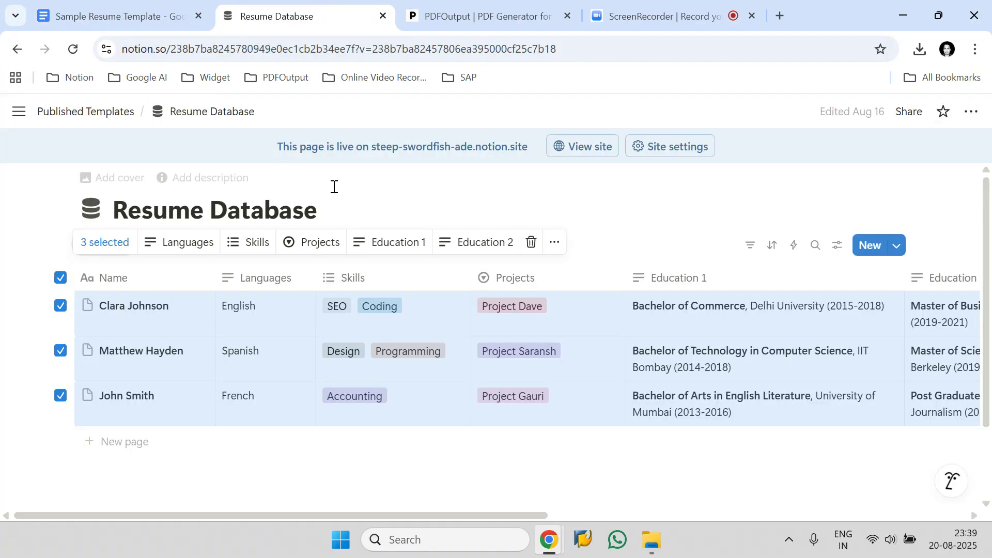
{"action": "left_click", "coordinate": [59, 281]}
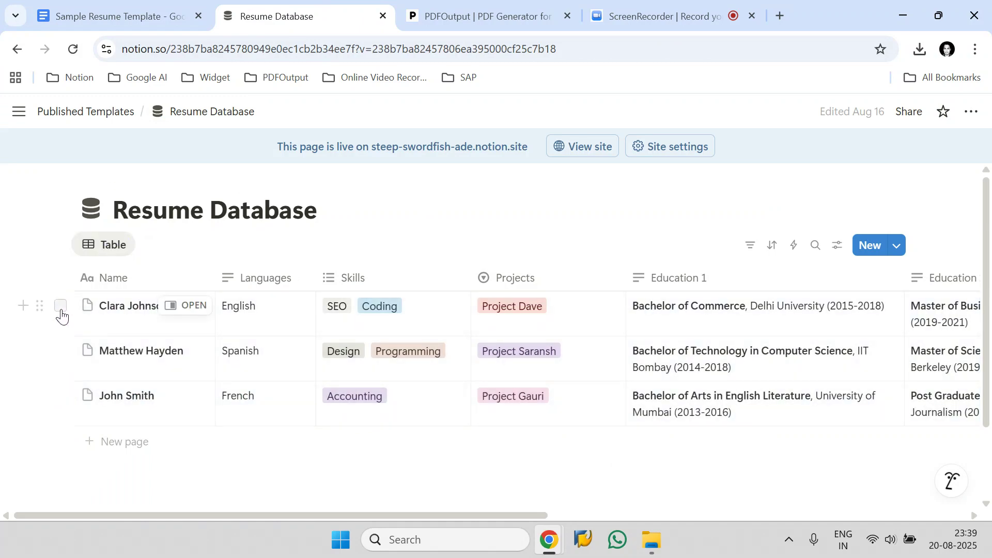
{"action": "left_click", "coordinate": [61, 306]}
{"action": "left_click", "coordinate": [60, 351]}
{"action": "left_click", "coordinate": [60, 396]}
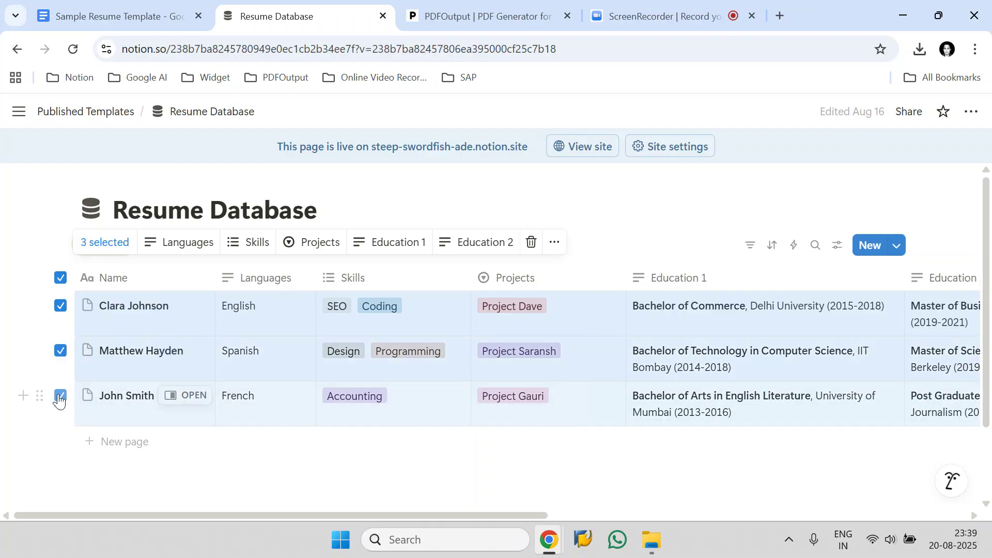
{"action": "left_click", "coordinate": [60, 279]}
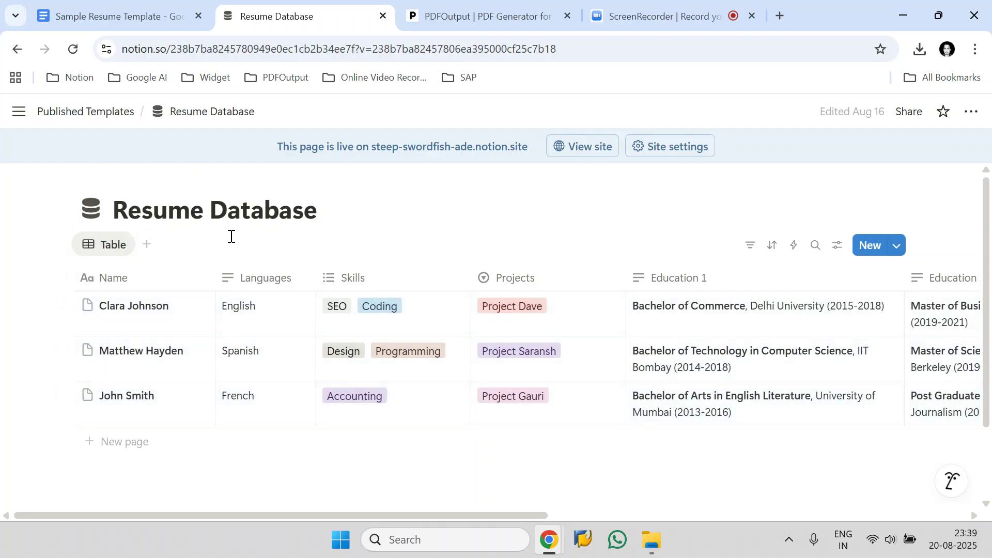
Step: Switch to the PDFOutput website and start the free sign-in with Google
{"action": "left_click", "coordinate": [432, 10]}
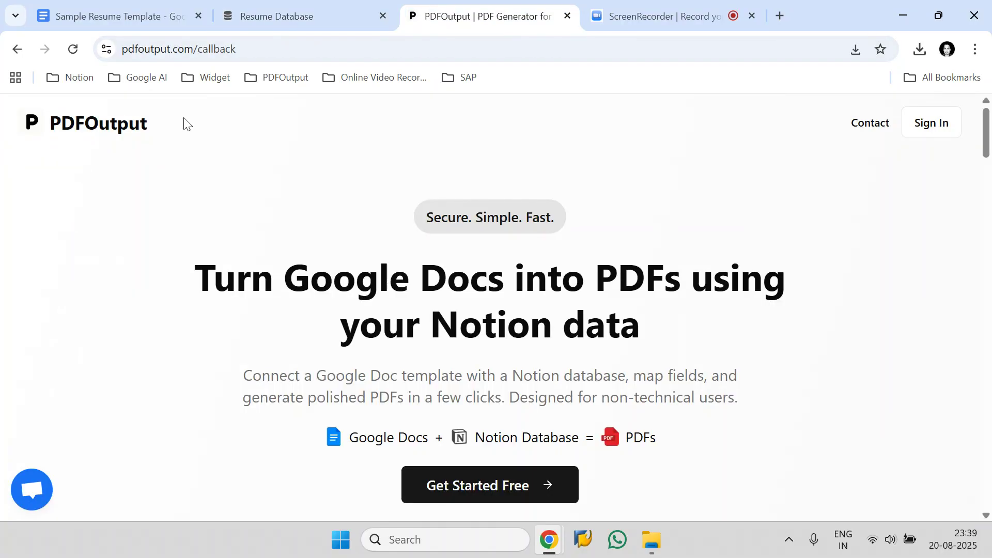
{"action": "left_click_drag", "start_coordinate": [170, 128], "coordinate": [50, 129]}
{"action": "left_click", "coordinate": [231, 51]}
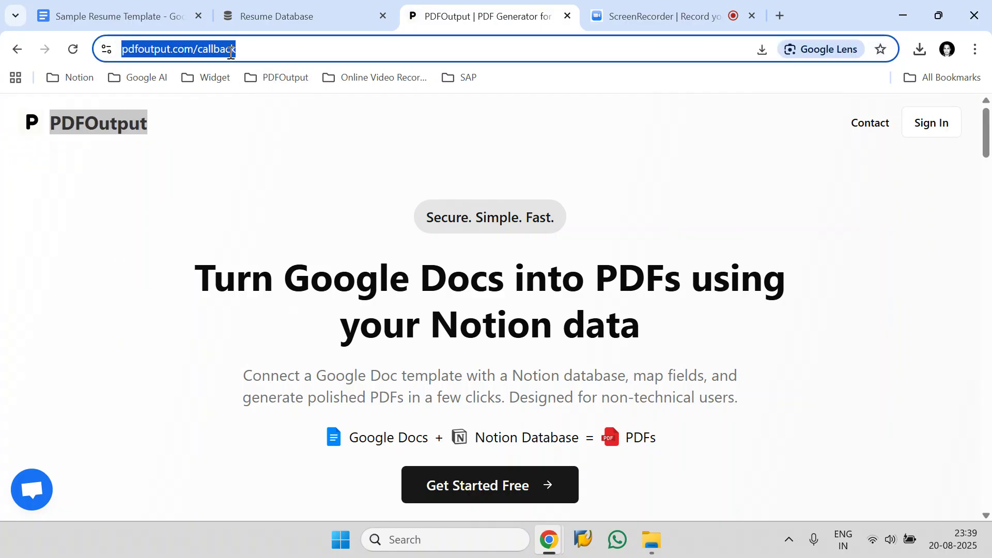
{"action": "left_click", "coordinate": [241, 131]}
{"action": "scroll", "coordinate": [283, 206], "scroll_direction": "down", "scroll_amount": 2}
{"action": "left_click", "coordinate": [492, 408]}
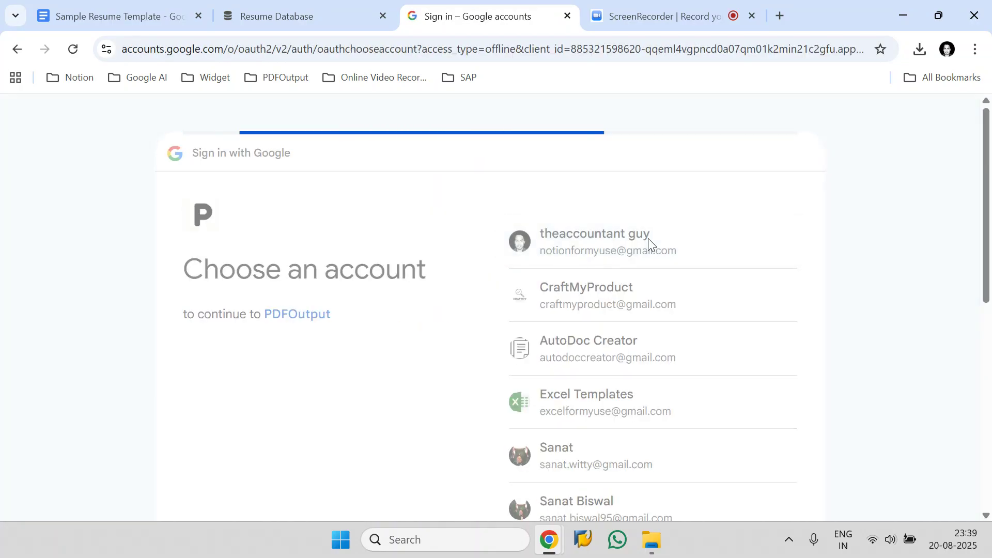
Step: Sign in to PDFOutput with the Google account and grant it access to the specific Google Drive files it uses
{"action": "scroll", "coordinate": [648, 244], "scroll_direction": "down", "scroll_amount": 3}
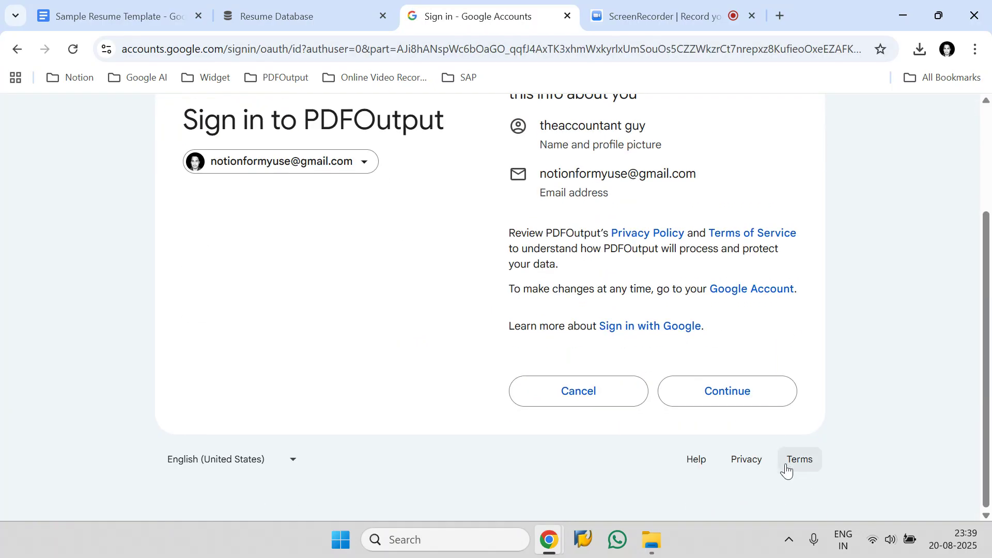
{"action": "left_click", "coordinate": [770, 405]}
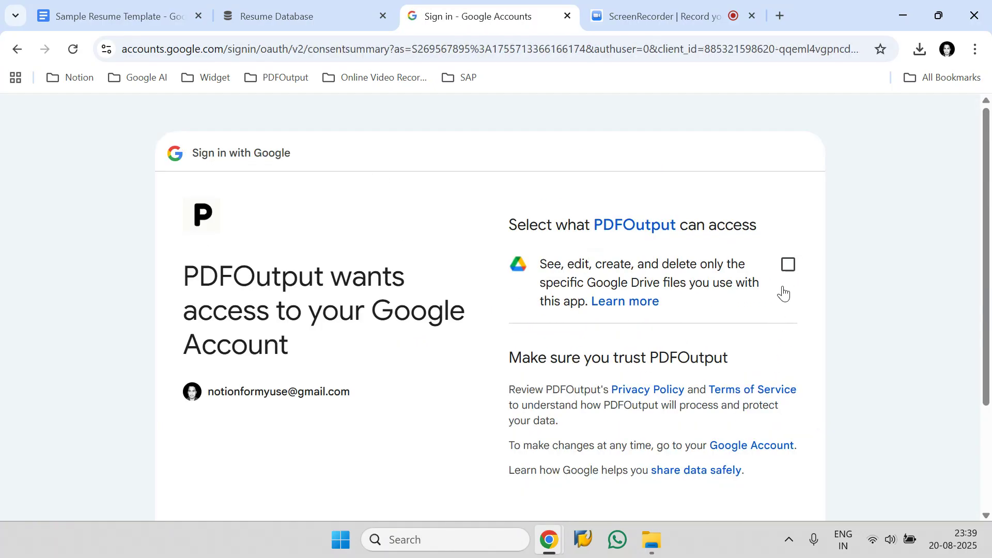
{"action": "left_click", "coordinate": [787, 267]}
{"action": "scroll", "coordinate": [753, 259], "scroll_direction": "down", "scroll_amount": 3}
{"action": "left_click", "coordinate": [729, 399]}
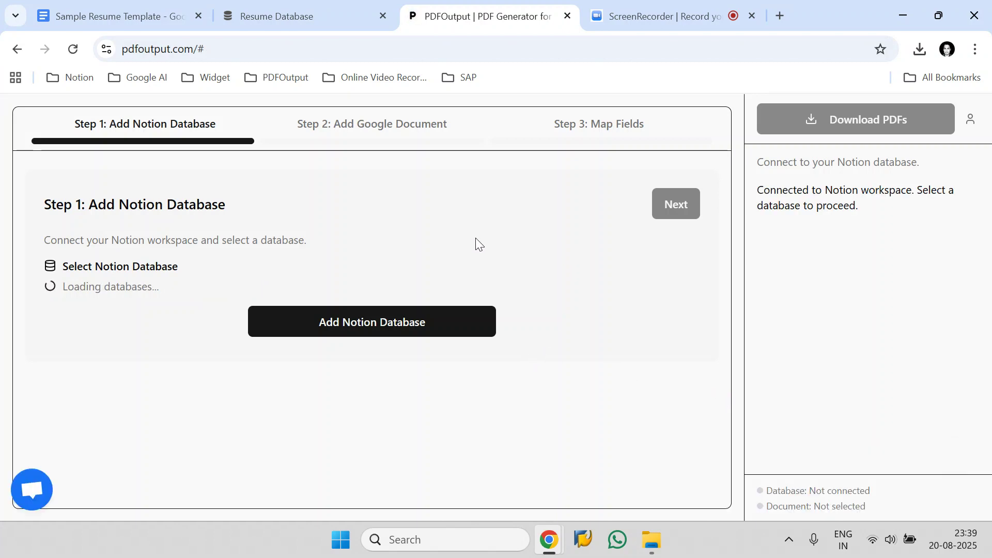
Step: Start adding a Notion database in PDFOutput by connecting it to Notion
{"action": "left_click", "coordinate": [444, 342]}
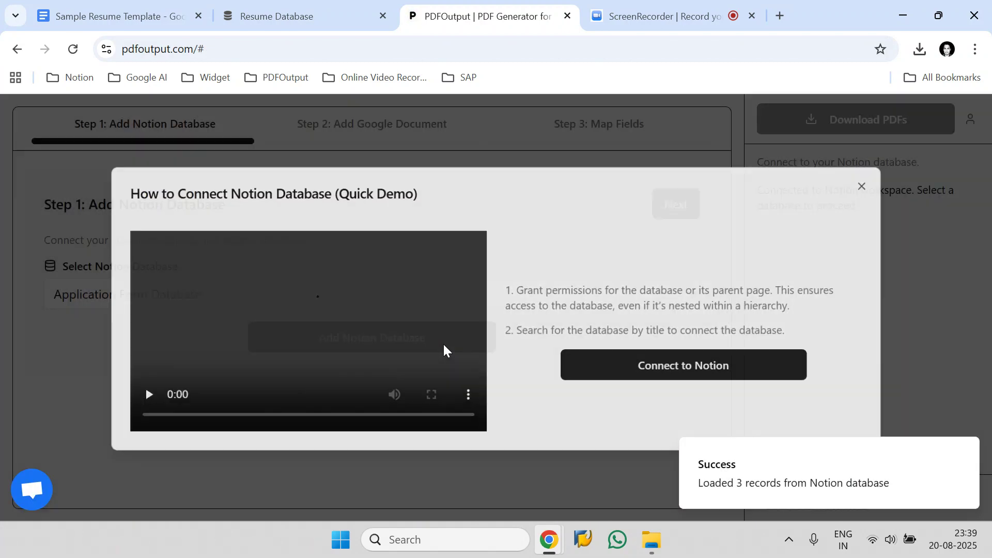
{"action": "left_click", "coordinate": [671, 362]}
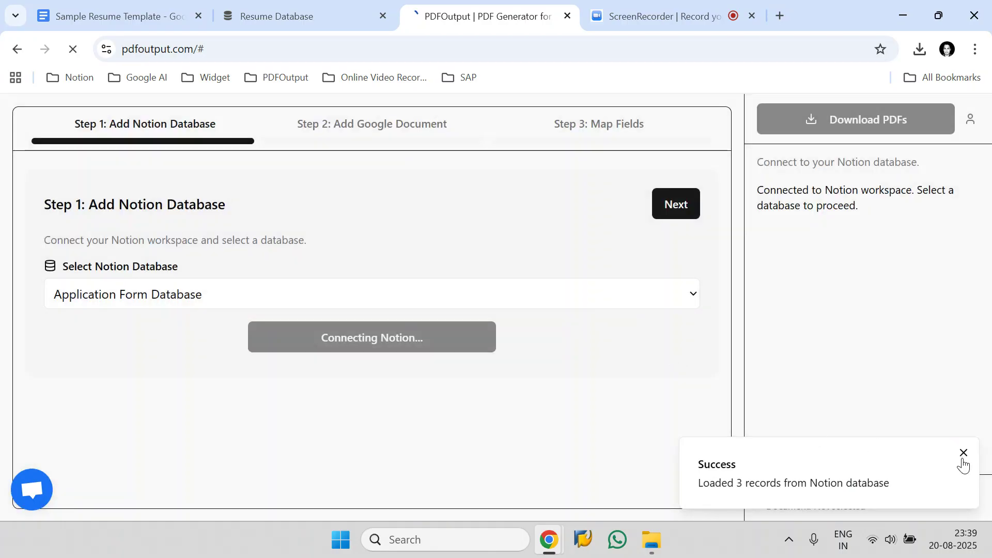
{"action": "left_click", "coordinate": [963, 455]}
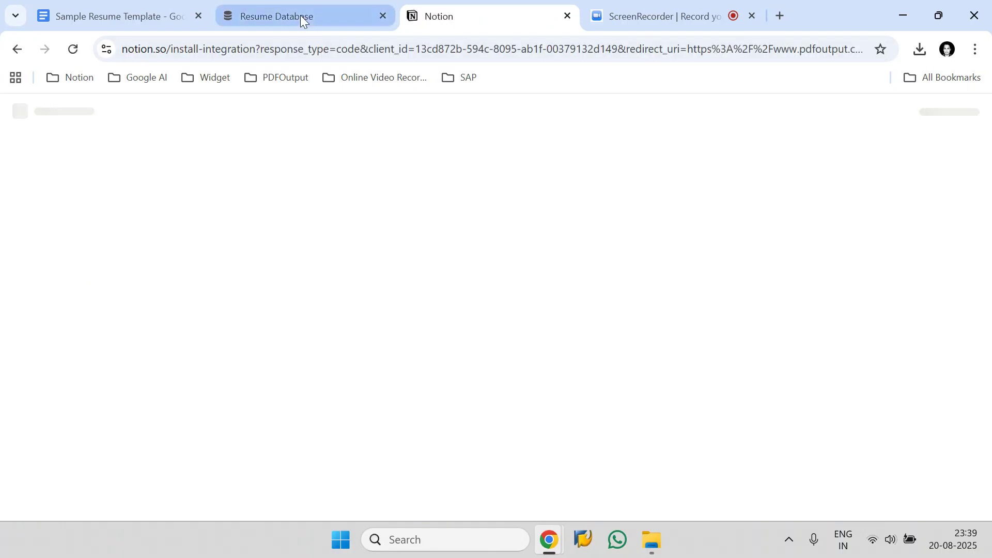
Step: Copy the title "Resume Database" from the database page in Notion
{"action": "left_click", "coordinate": [300, 15]}
{"action": "left_click_drag", "start_coordinate": [318, 209], "coordinate": [114, 211]}
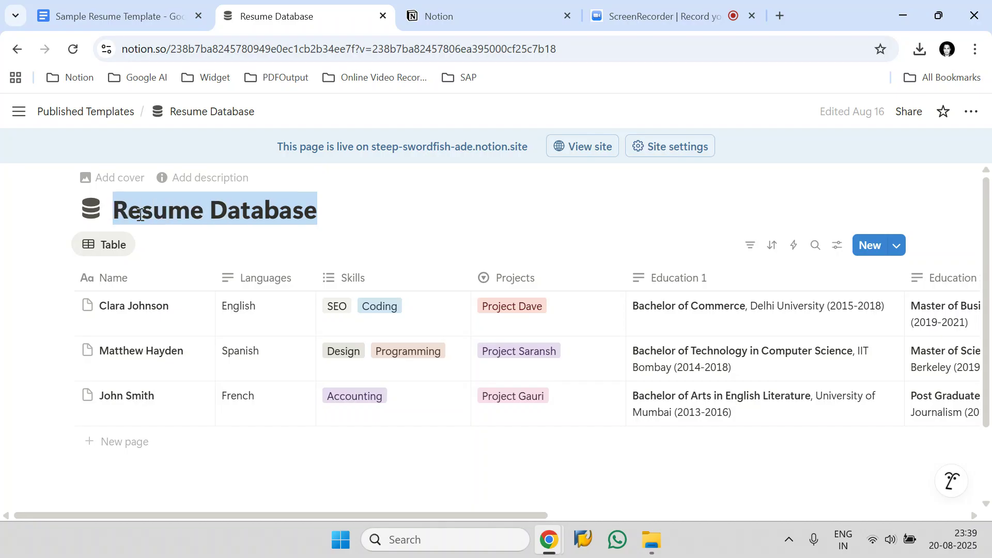
{"action": "right_click", "coordinate": [143, 215]}
{"action": "left_click", "coordinate": [204, 226]}
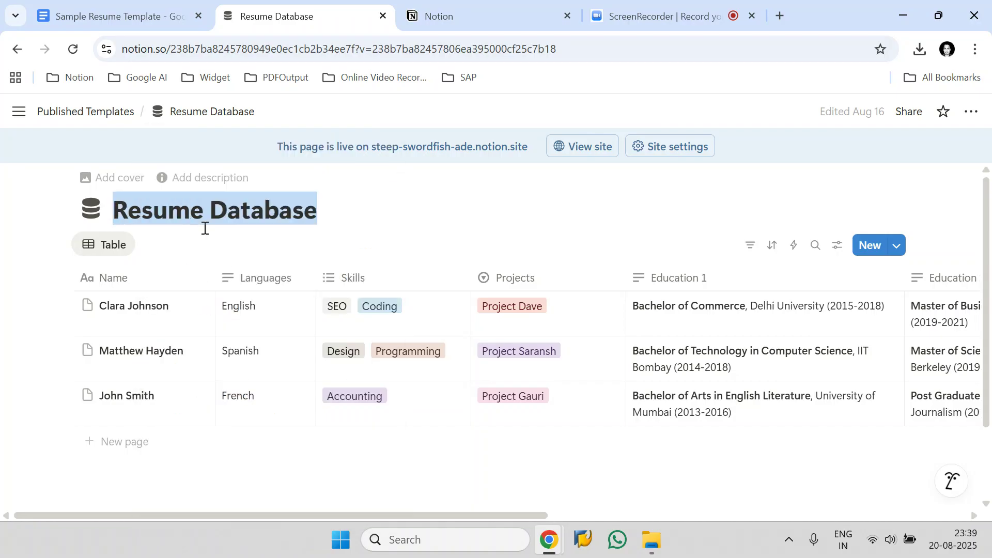
Step: Find Resume Database in the Notion authorization page, add it to the selected pages and allow PDFOutput access
{"action": "left_click", "coordinate": [446, 11]}
{"action": "left_click", "coordinate": [557, 434]}
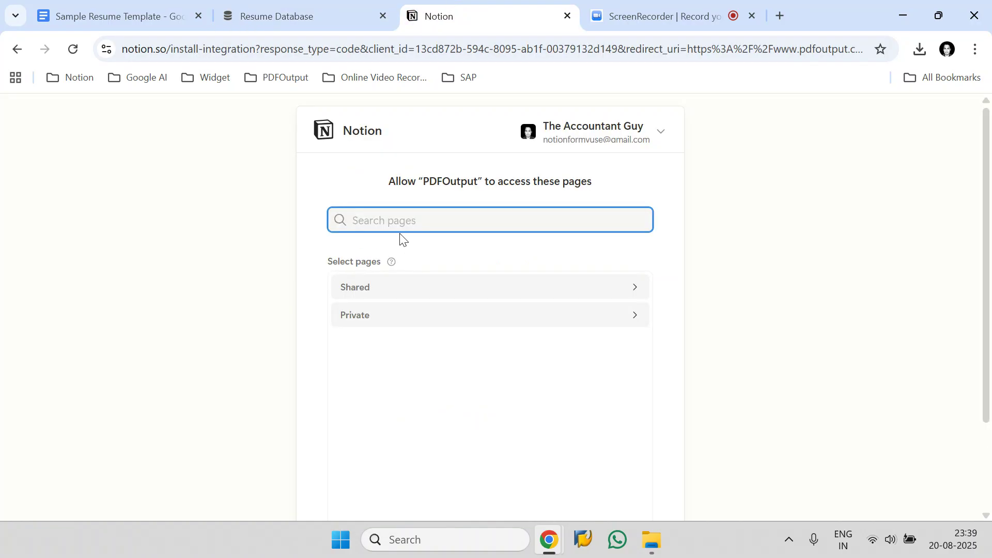
{"action": "right_click", "coordinate": [391, 221]}
{"action": "left_click", "coordinate": [422, 341]}
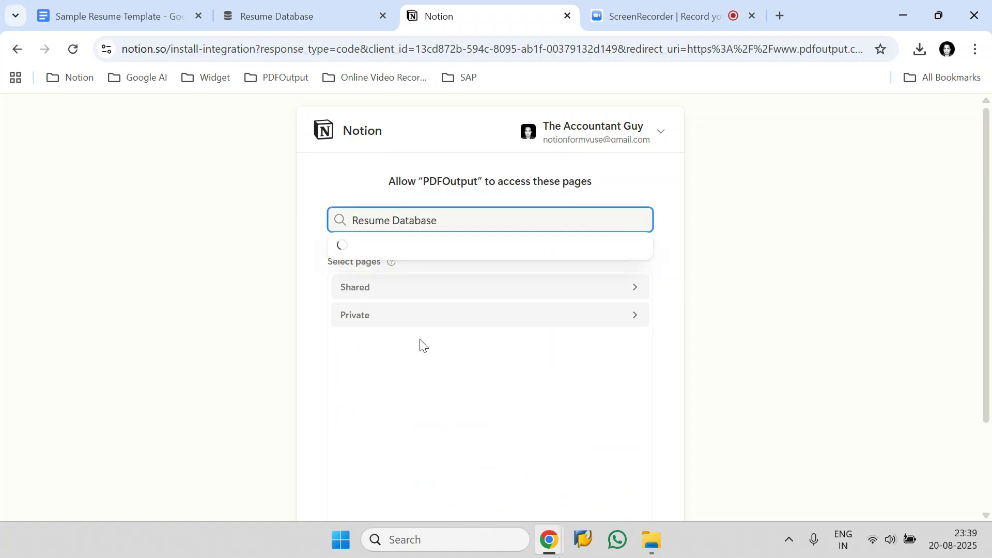
{"action": "left_click", "coordinate": [570, 241]}
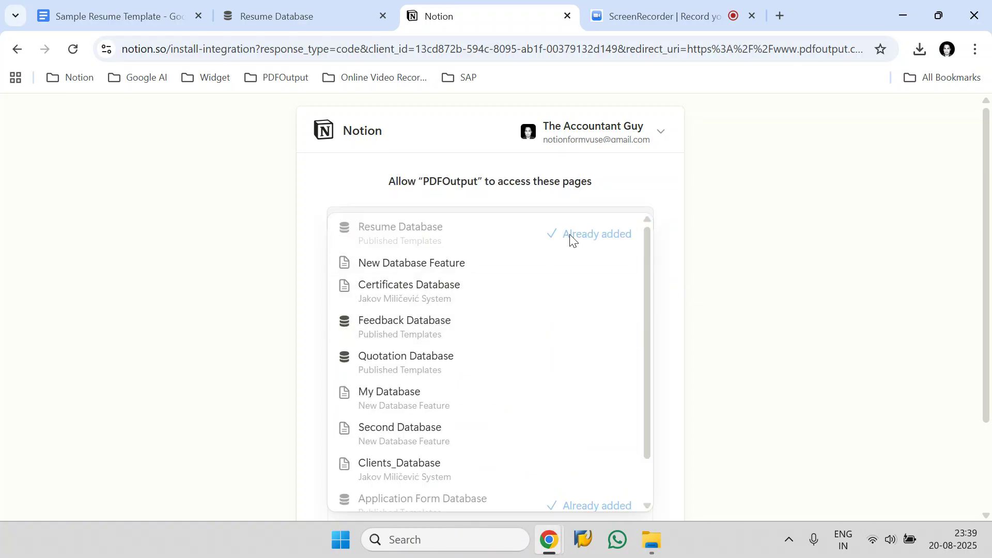
{"action": "left_click", "coordinate": [651, 197]}
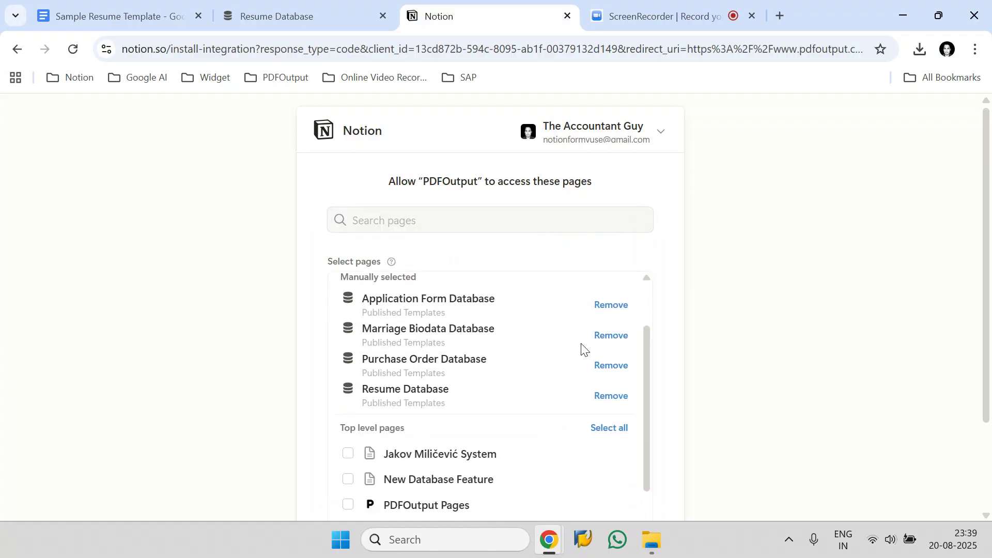
{"action": "scroll", "coordinate": [749, 361], "scroll_direction": "down", "scroll_amount": 3}
{"action": "left_click", "coordinate": [589, 458]}
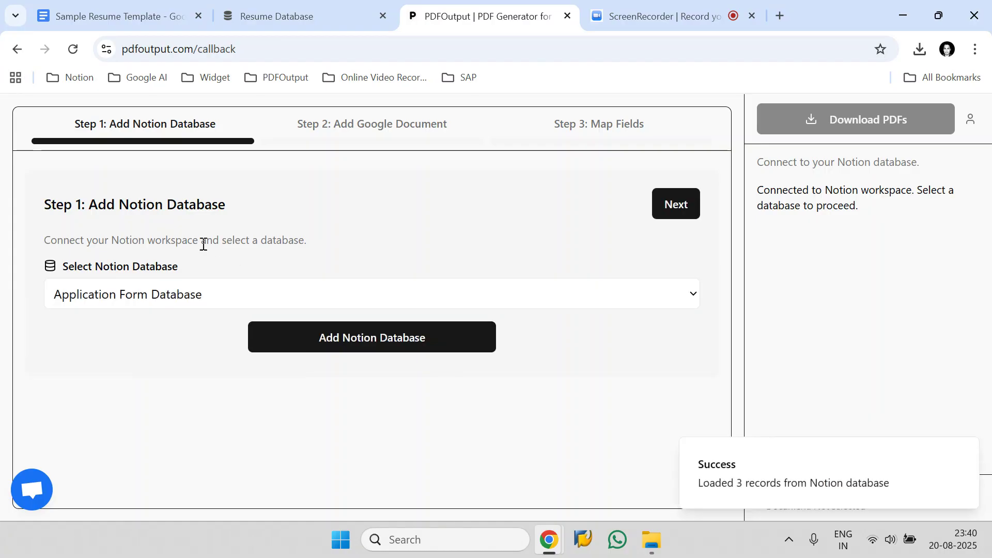
Step: Reload PDFOutput, select Resume Database as the Notion database and continue to the Google Document step
{"action": "left_click", "coordinate": [111, 298]}
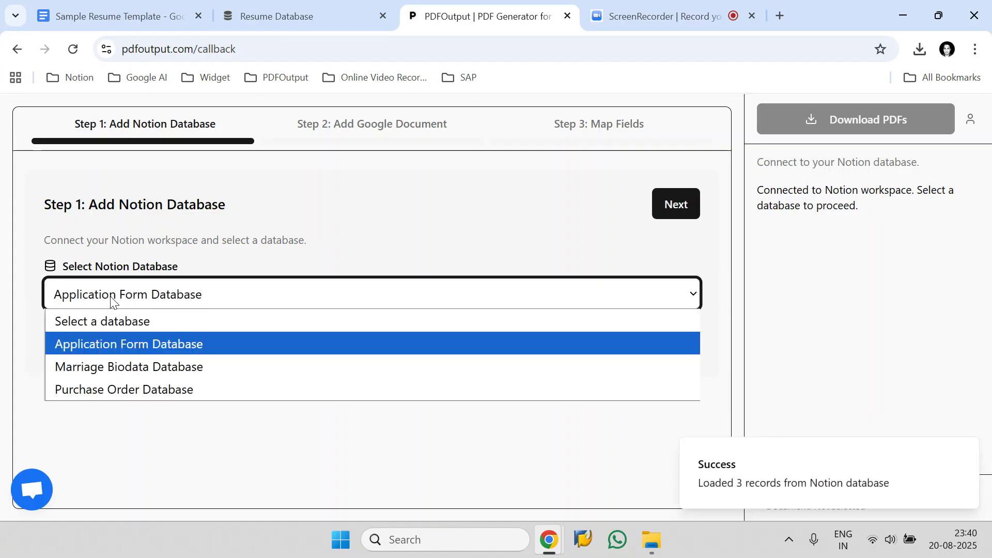
{"action": "left_click", "coordinate": [126, 448]}
{"action": "left_click", "coordinate": [74, 50]}
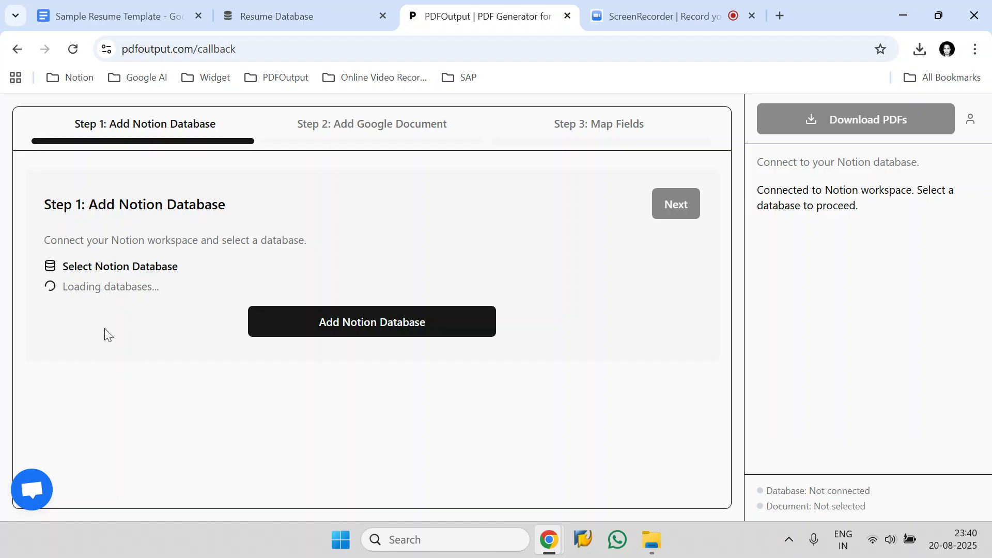
{"action": "left_click", "coordinate": [121, 305]}
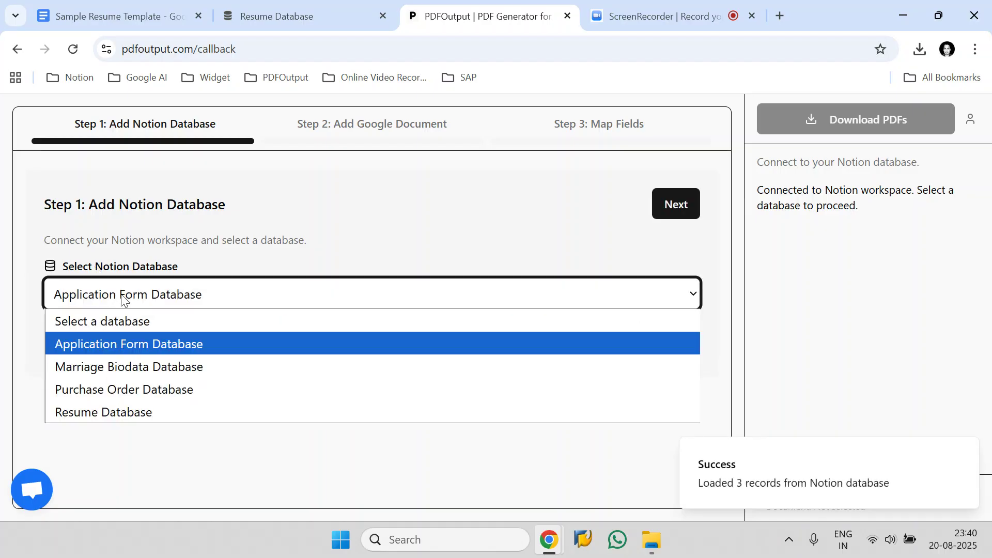
{"action": "left_click", "coordinate": [125, 420]}
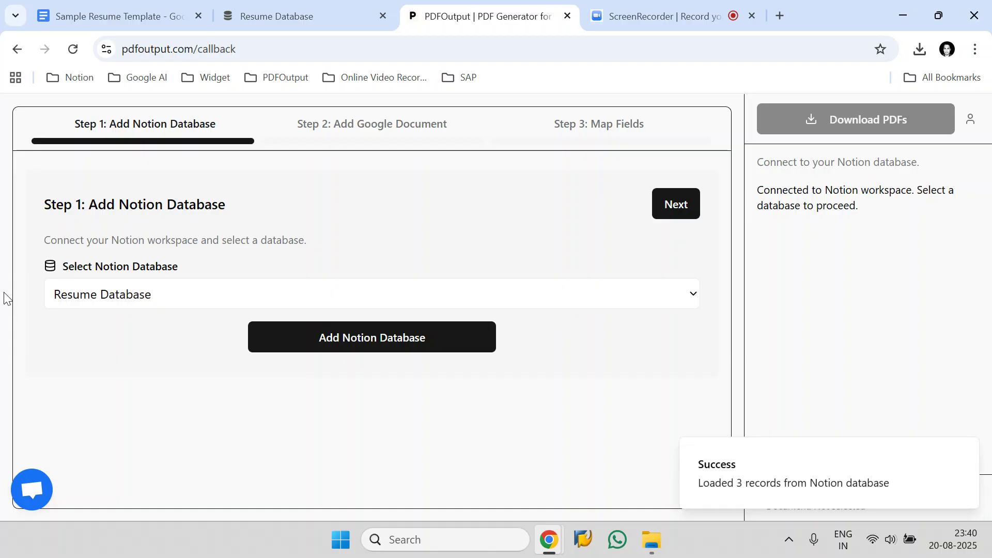
{"action": "left_click", "coordinate": [671, 207]}
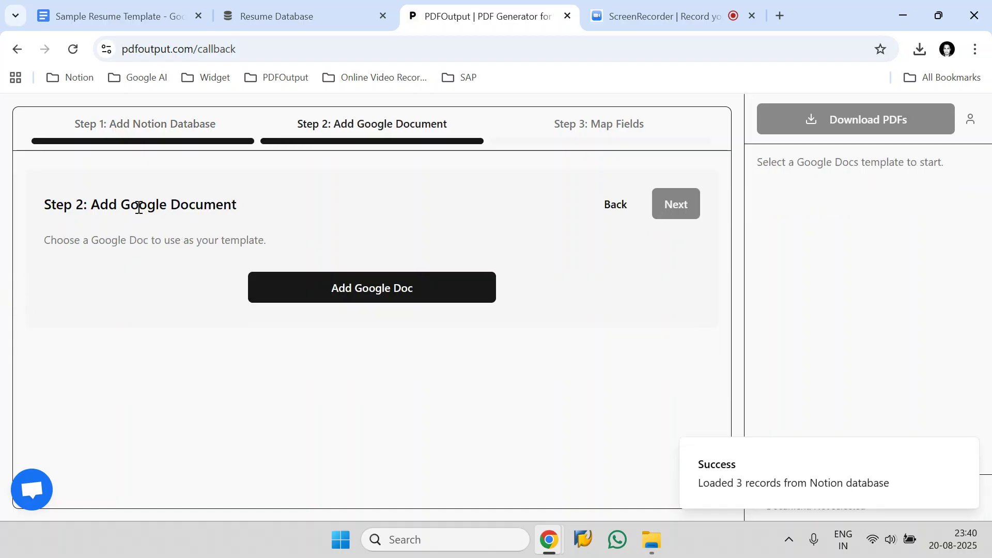
{"action": "left_click", "coordinate": [964, 455]}
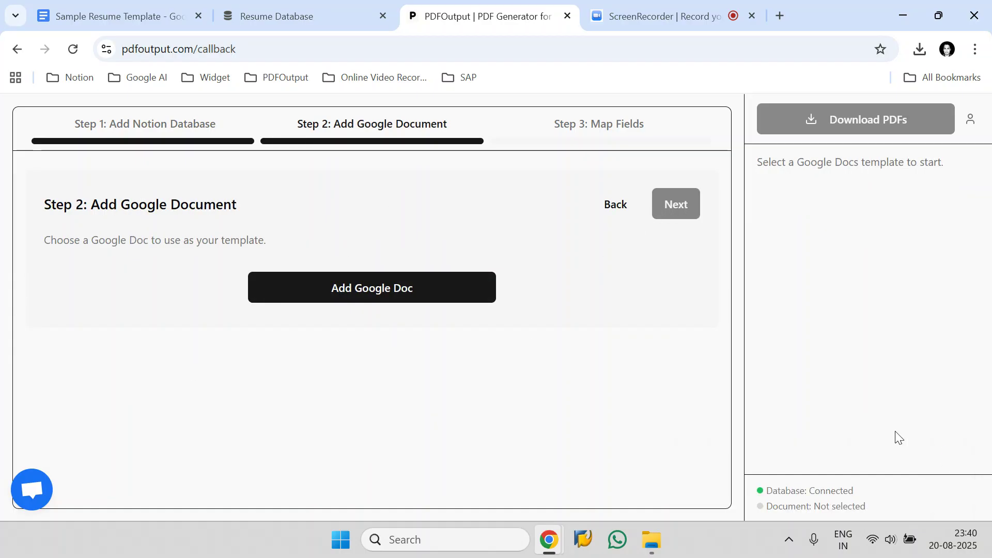
Step: Copy the title "Sample Resume Template" from the resume document in Google Docs
{"action": "left_click", "coordinate": [108, 16]}
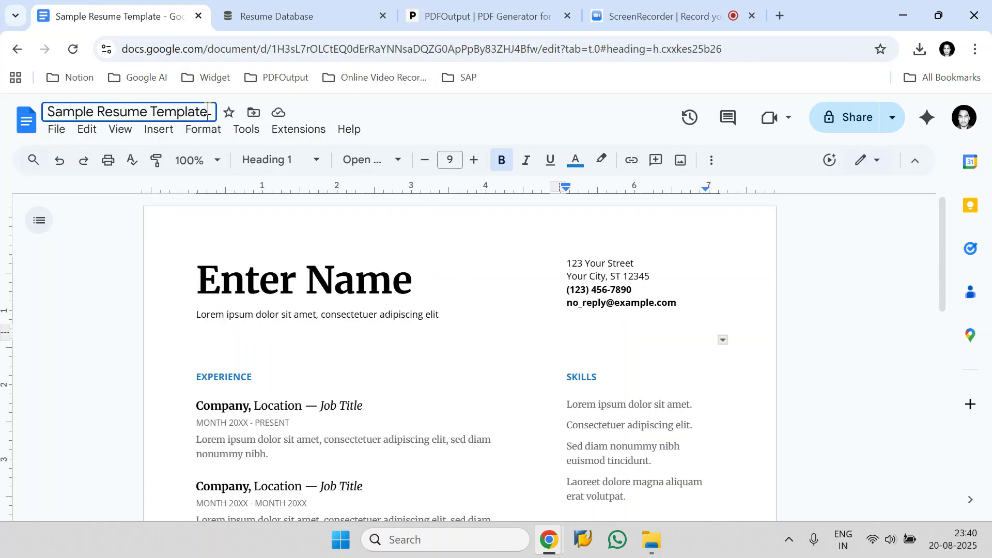
{"action": "left_click", "coordinate": [62, 112]}
{"action": "right_click", "coordinate": [69, 117]}
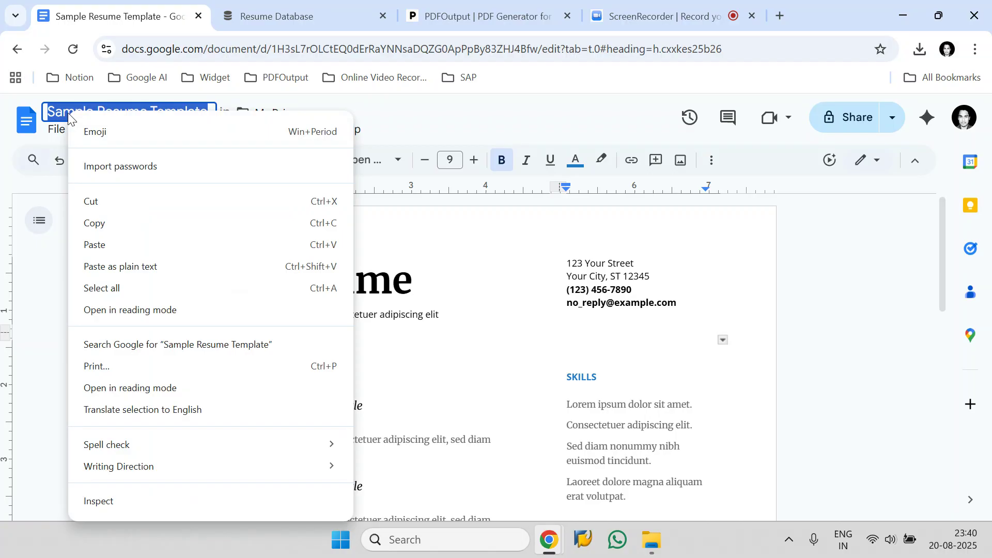
{"action": "left_click", "coordinate": [99, 223]}
Step: In PDFOutput, search the Google documents for Sample Resume Template and select it as the template
{"action": "left_click", "coordinate": [429, 11]}
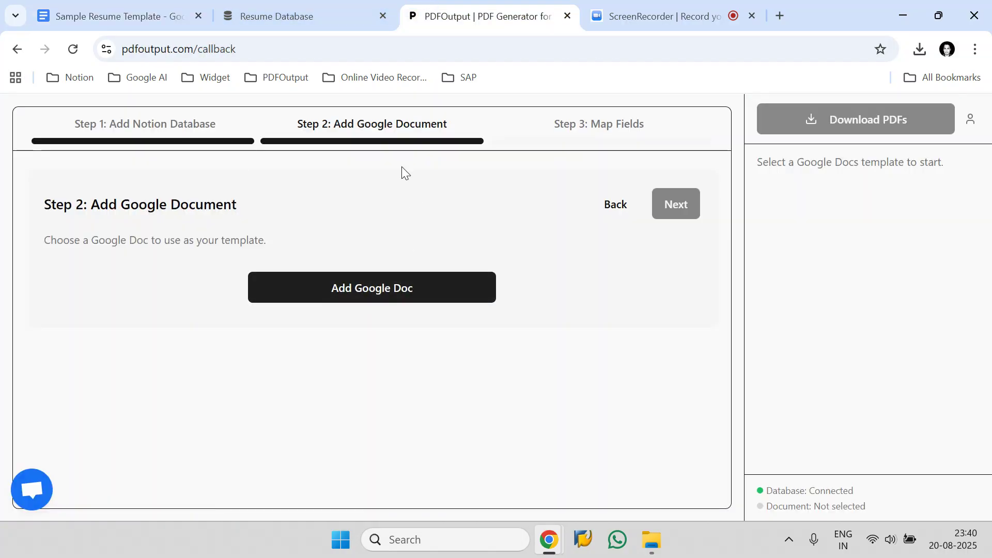
{"action": "left_click", "coordinate": [399, 296]}
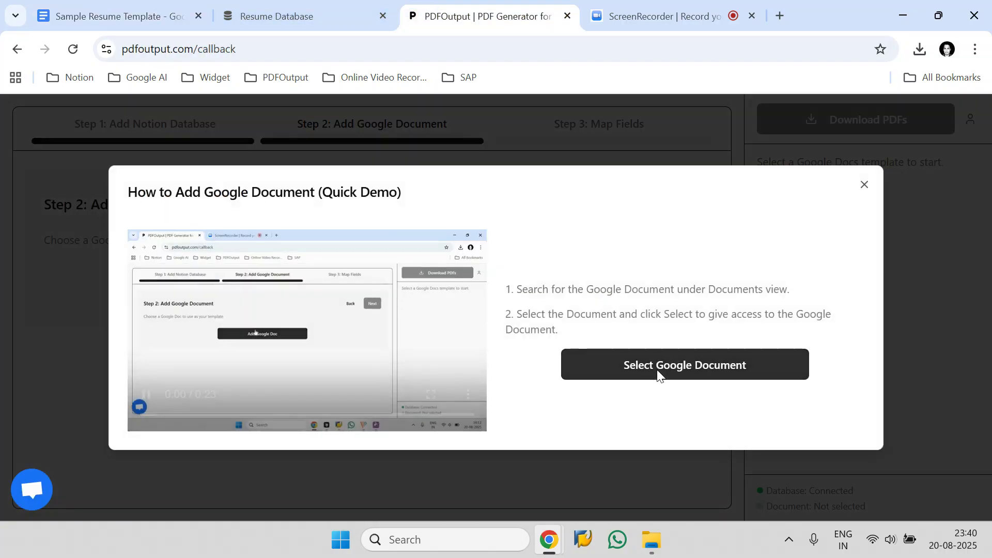
{"action": "left_click", "coordinate": [658, 376]}
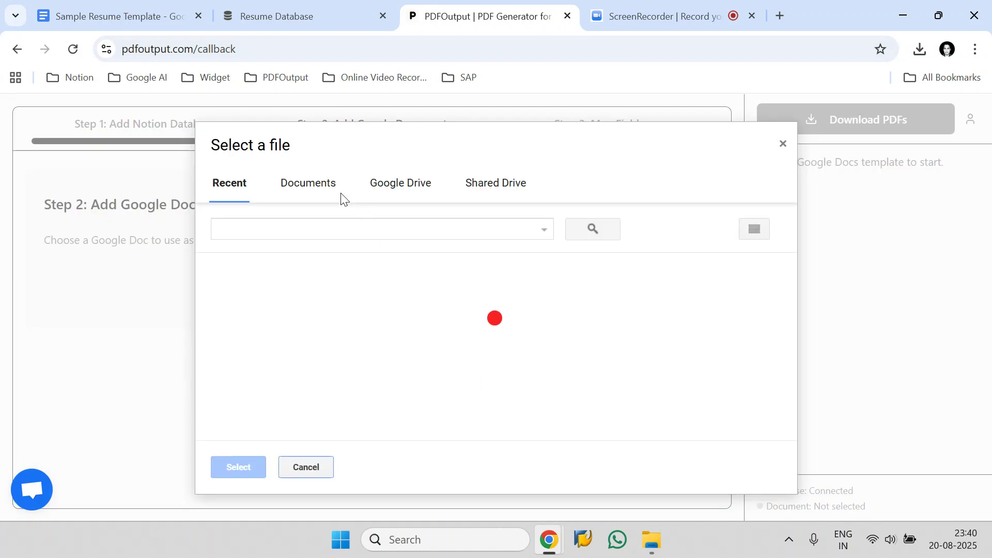
{"action": "left_click", "coordinate": [330, 190]}
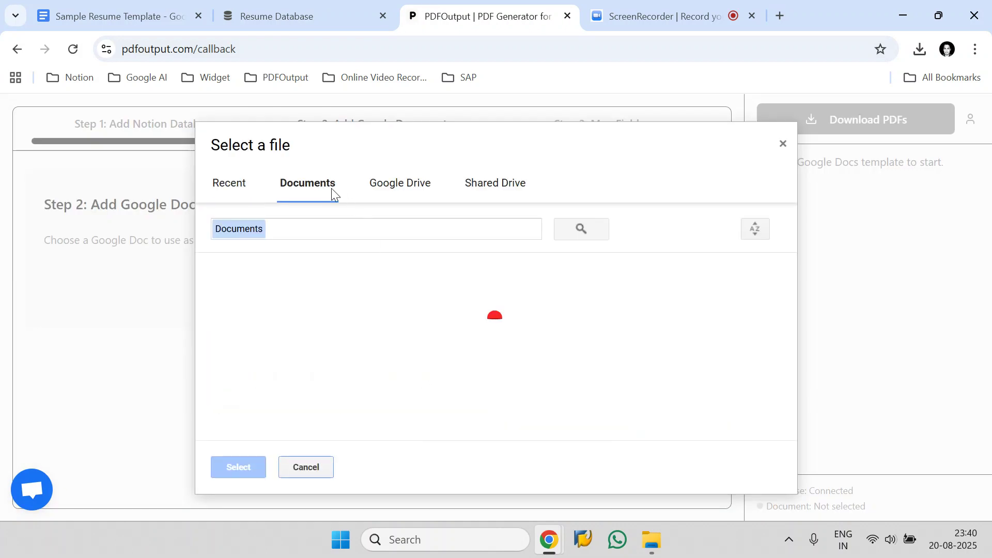
{"action": "left_click", "coordinate": [290, 231]}
{"action": "key", "text": "ctrl+v"}
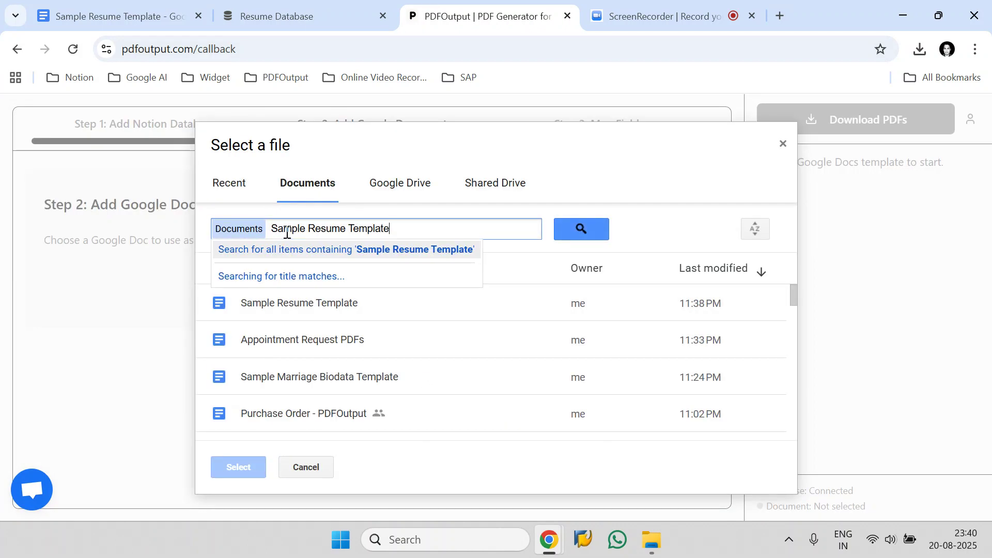
{"action": "left_click", "coordinate": [570, 231]}
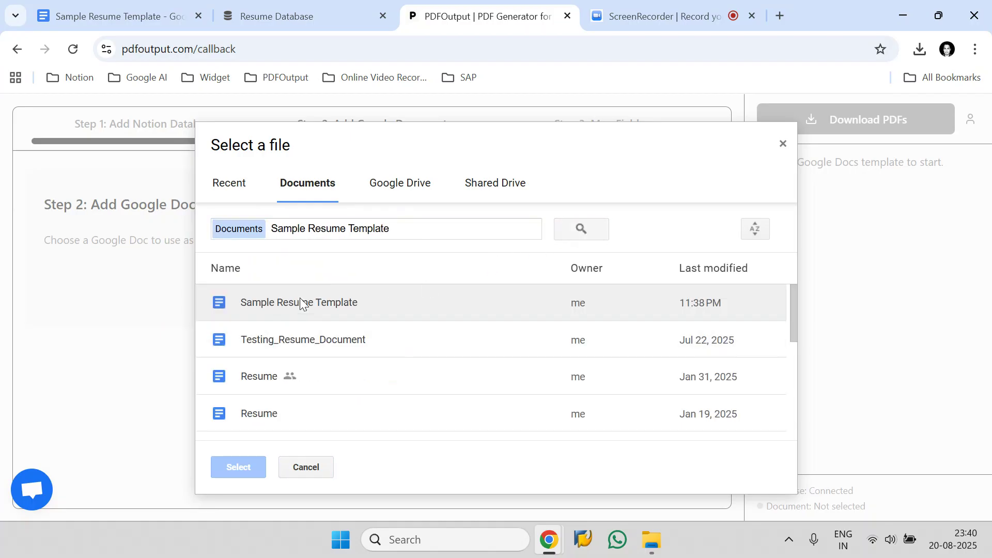
{"action": "left_click", "coordinate": [307, 305]}
{"action": "left_click", "coordinate": [237, 464]}
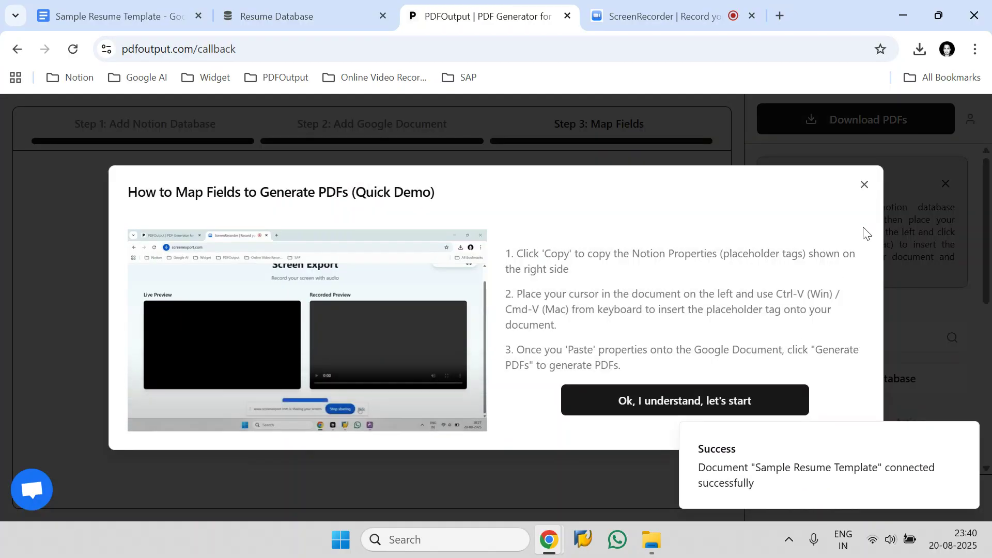
Step: Dismiss the field-mapping demo and the Next Step instructions, and look over the available Notion properties
{"action": "left_click", "coordinate": [863, 185]}
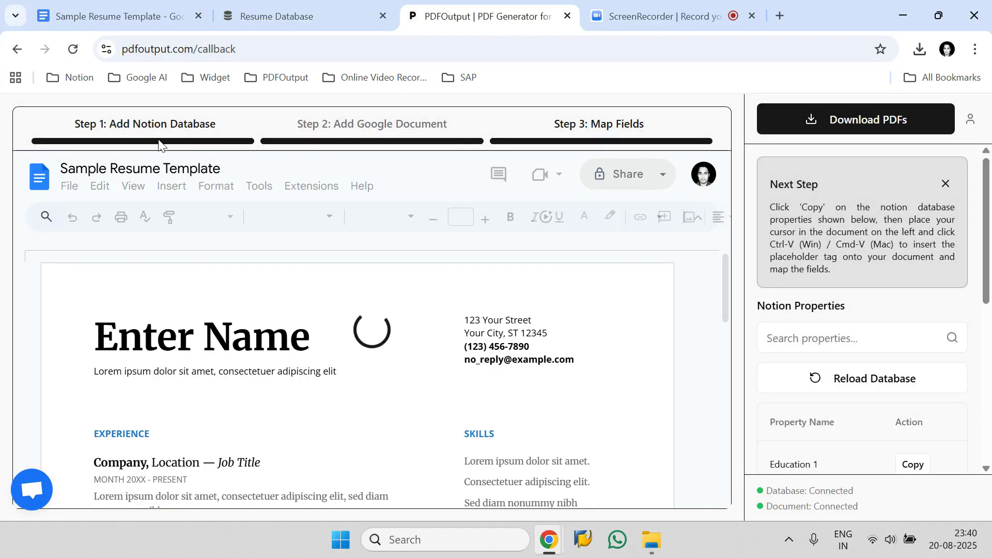
{"action": "left_click", "coordinate": [946, 184]}
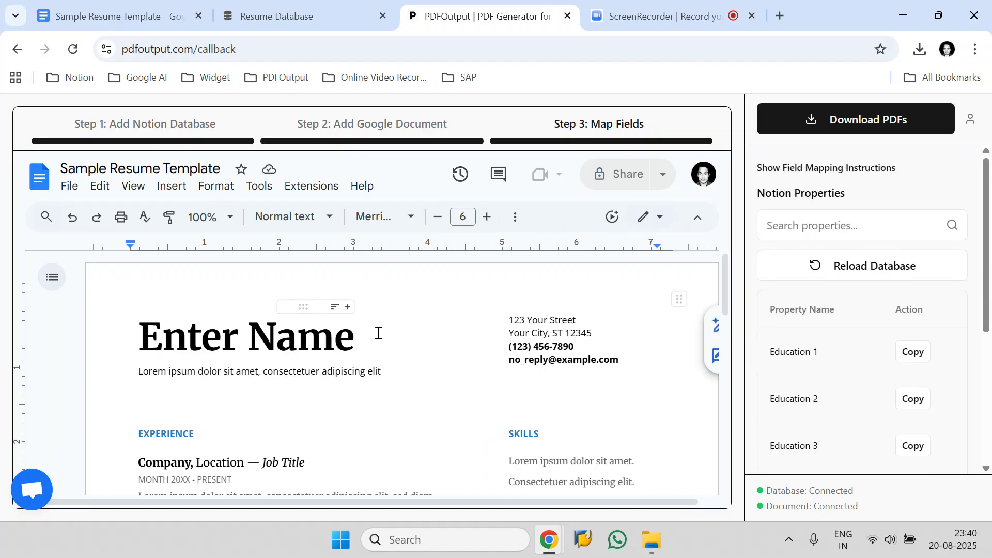
{"action": "scroll", "coordinate": [376, 332], "scroll_direction": "down", "scroll_amount": 1}
{"action": "scroll", "coordinate": [375, 334], "scroll_direction": "up", "scroll_amount": 1}
{"action": "scroll", "coordinate": [881, 356], "scroll_direction": "down", "scroll_amount": 5}
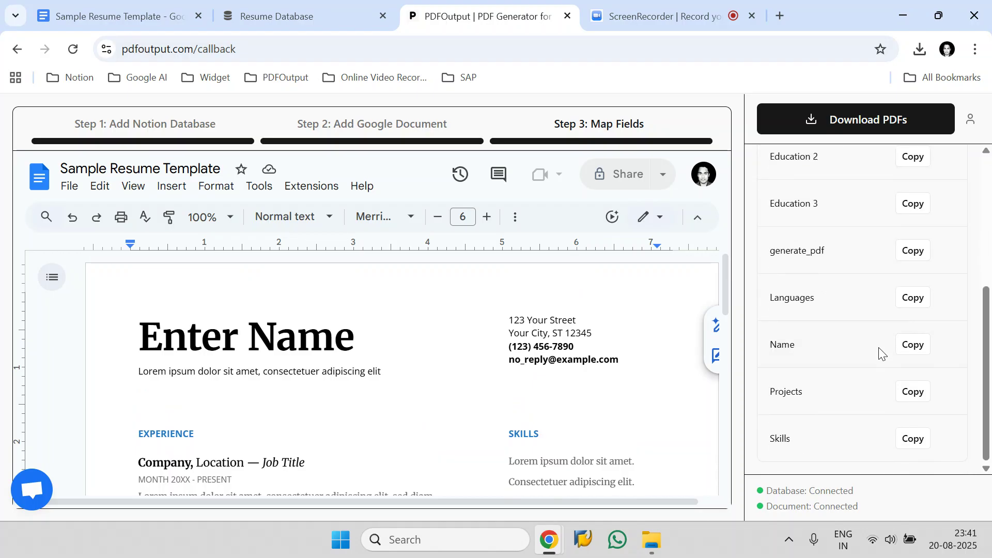
{"action": "scroll", "coordinate": [862, 313], "scroll_direction": "up", "scroll_amount": 5}
{"action": "scroll", "coordinate": [873, 324], "scroll_direction": "down", "scroll_amount": 1}
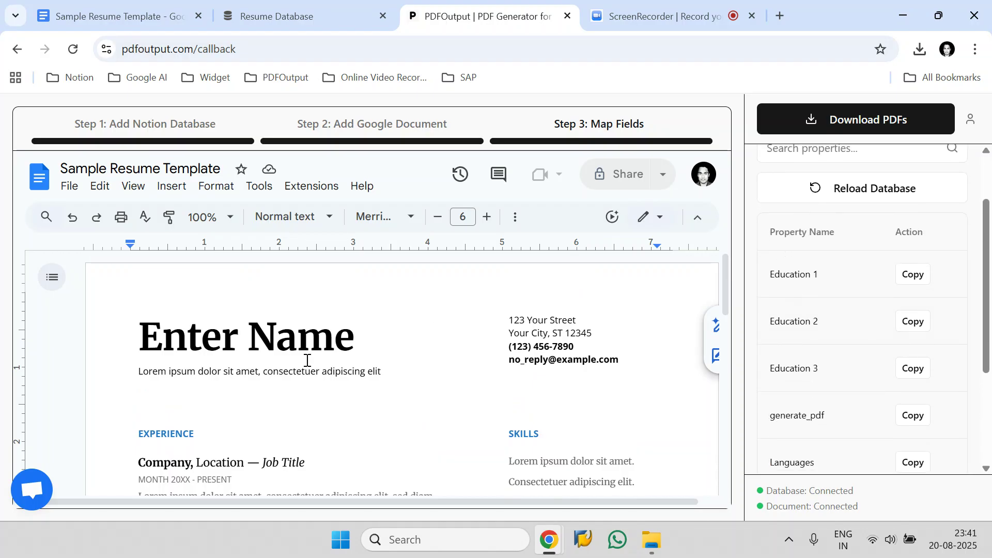
{"action": "scroll", "coordinate": [814, 326], "scroll_direction": "up", "scroll_amount": 1}
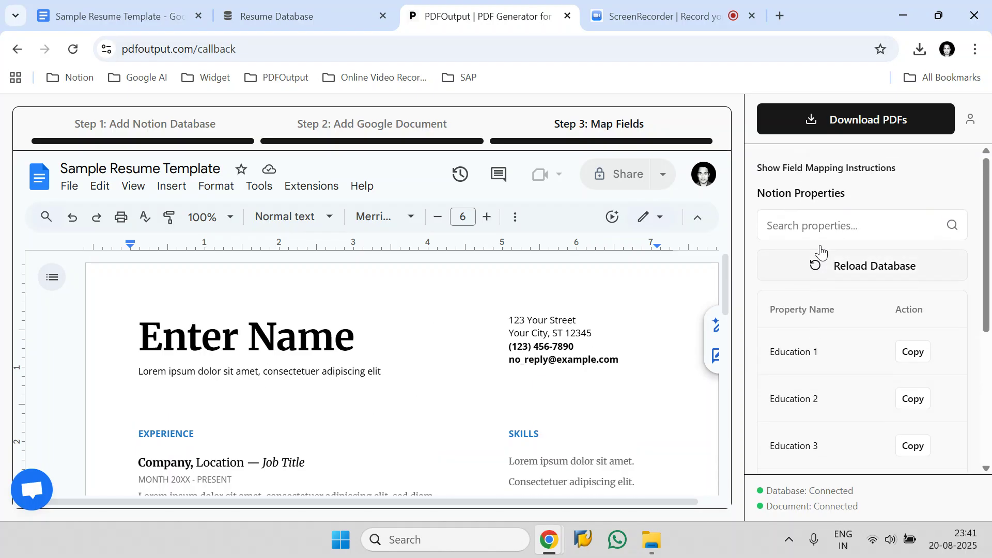
Step: Find the Name property and replace the "Enter Name" heading in the template with its {{Name}} placeholder
{"action": "left_click", "coordinate": [823, 223]}
{"action": "type", "text": "Name"}
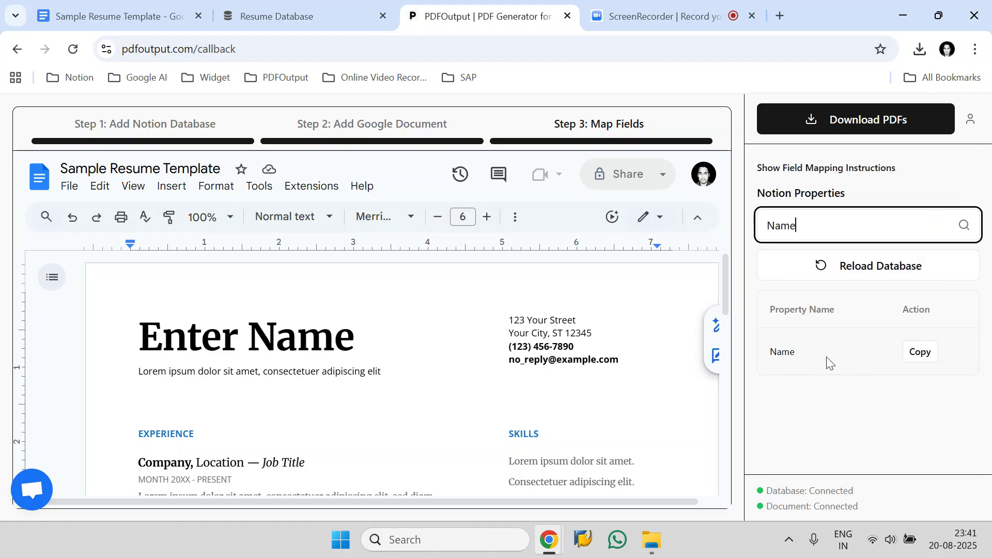
{"action": "left_click", "coordinate": [930, 354]}
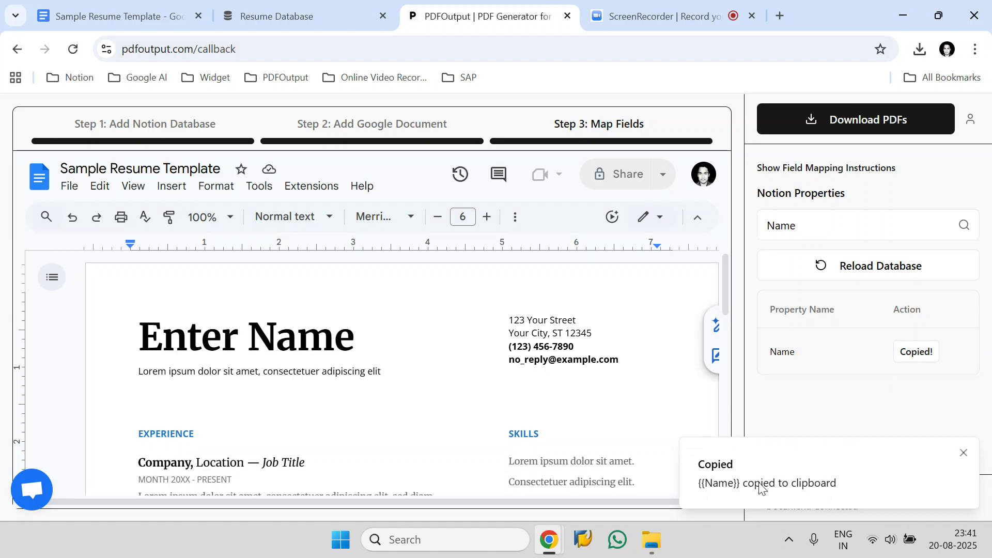
{"action": "left_click_drag", "start_coordinate": [357, 336], "coordinate": [140, 329]}
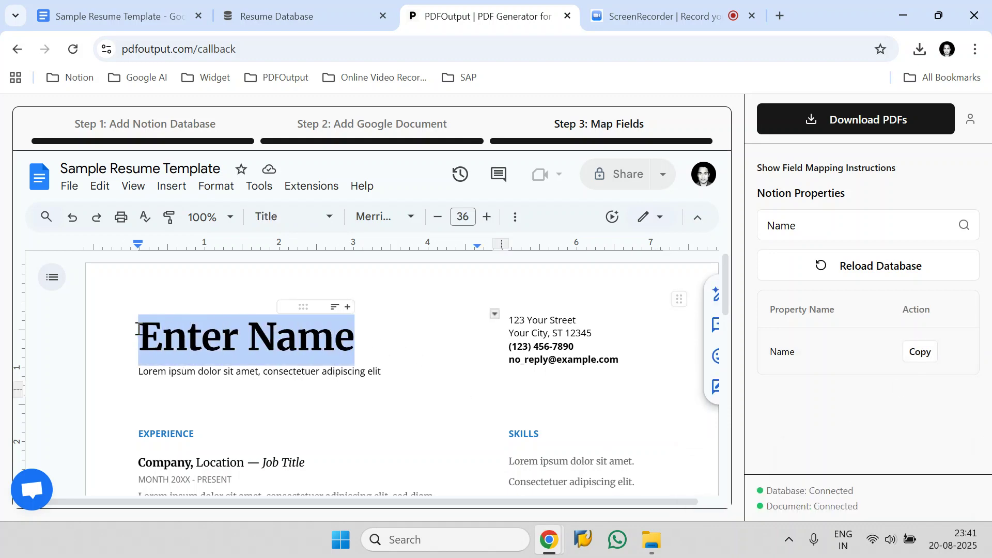
{"action": "key", "text": "BackSpace"}
{"action": "key", "text": "ctrl+v"}
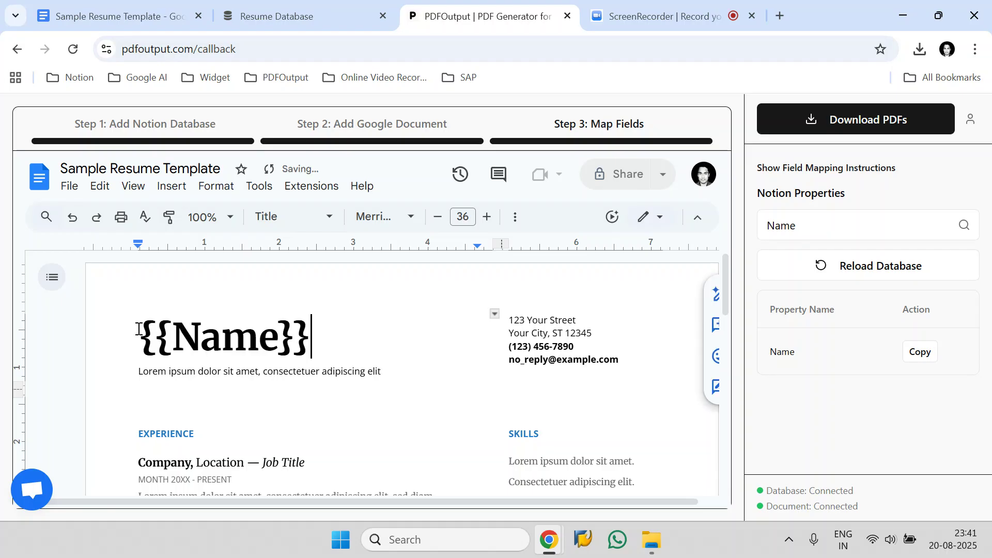
Step: Find the Skills property and replace the sample text under SKILLS in the template with its {{Skills}} placeholder
{"action": "scroll", "coordinate": [279, 366], "scroll_direction": "down", "scroll_amount": 1}
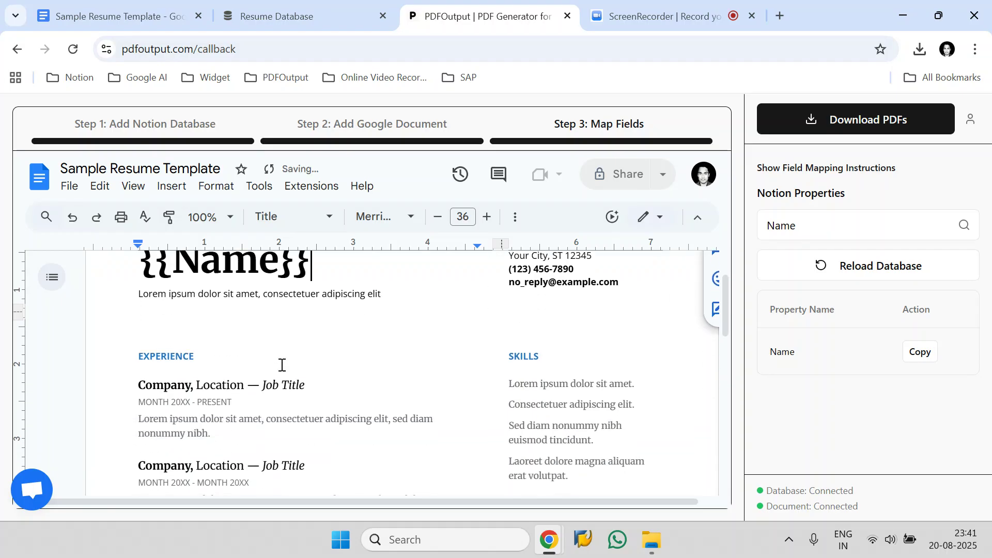
{"action": "double_click", "coordinate": [827, 224]}
{"action": "key", "text": "BackSpace"}
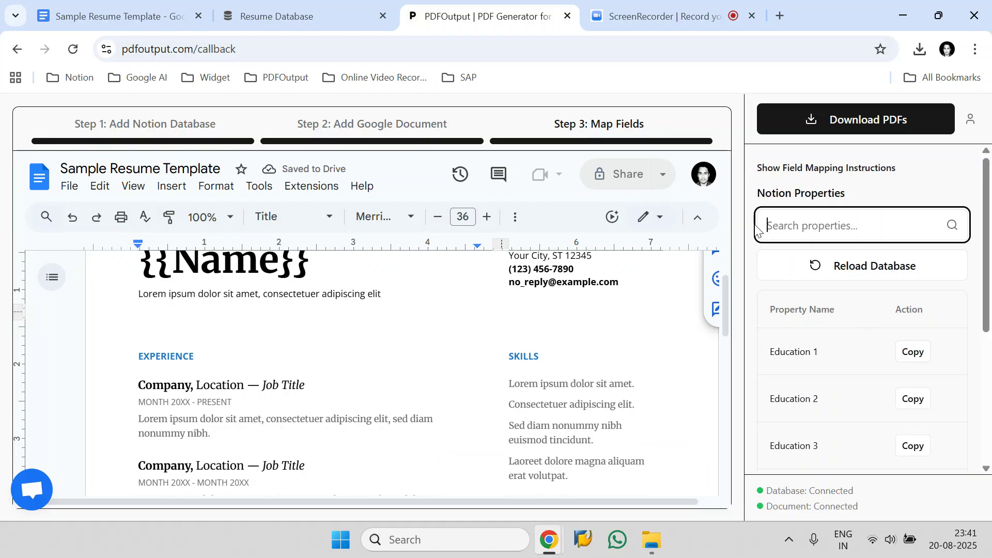
{"action": "type", "text": "Ski"}
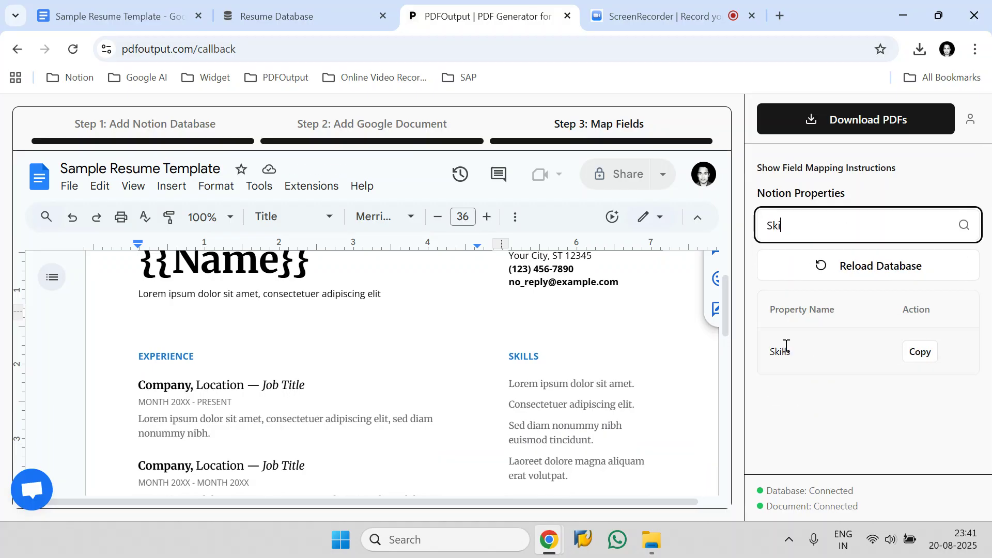
{"action": "left_click", "coordinate": [932, 361]}
{"action": "scroll", "coordinate": [573, 379], "scroll_direction": "down", "scroll_amount": 1}
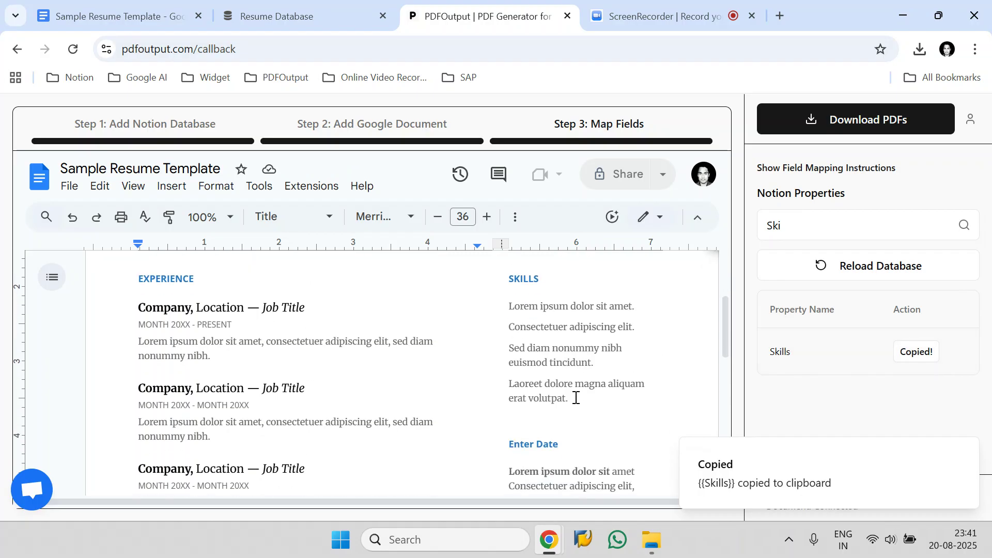
{"action": "left_click_drag", "start_coordinate": [575, 397], "coordinate": [509, 307]}
{"action": "key", "text": "BackSpace"}
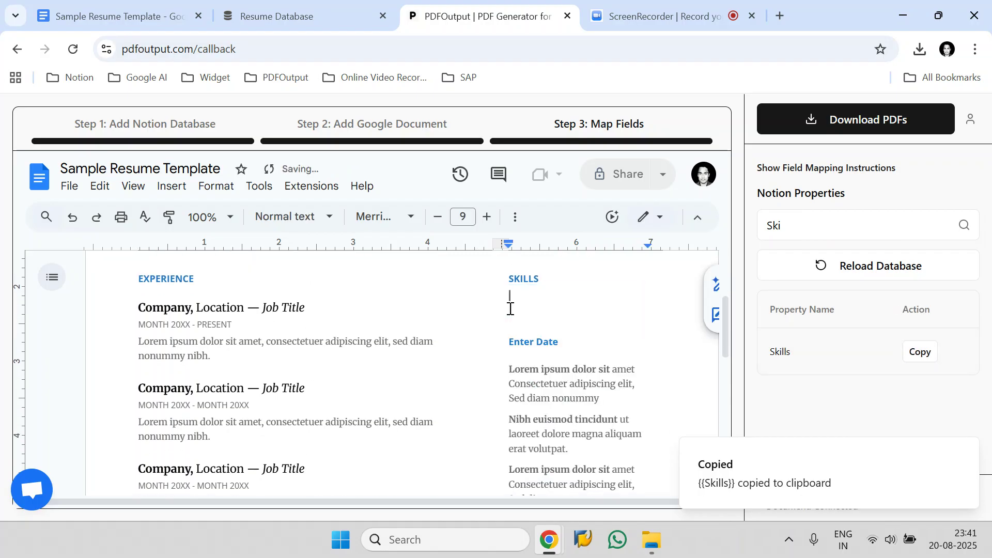
{"action": "key", "text": "ctrl+v"}
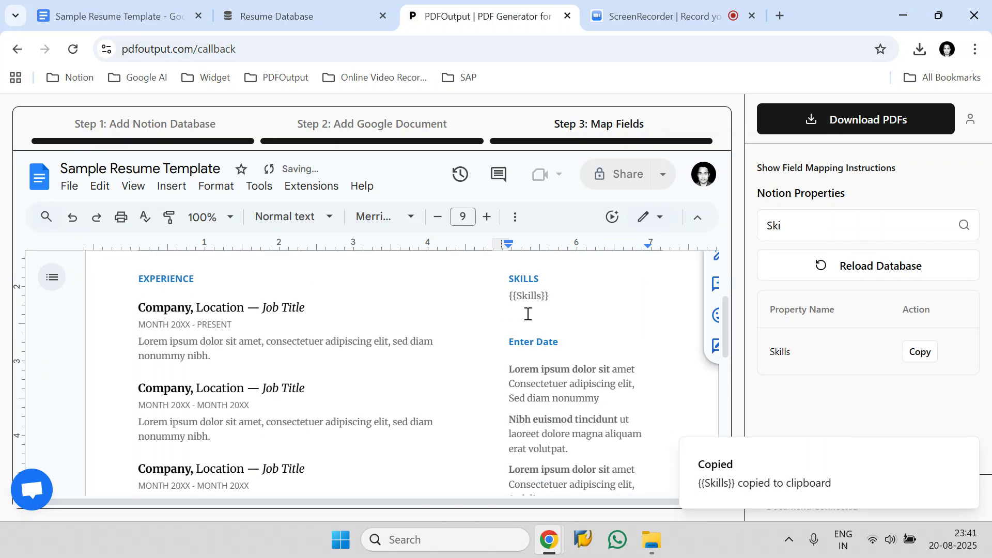
Step: Review the whole resume template, checking the inserted name and skills placeholders and the remaining sample sections
{"action": "scroll", "coordinate": [389, 354], "scroll_direction": "up", "scroll_amount": 1}
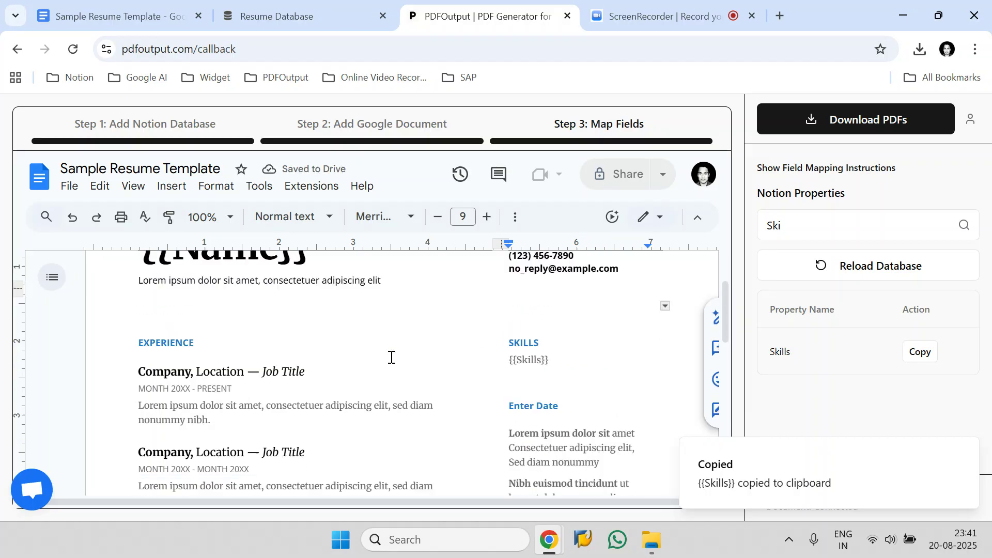
{"action": "scroll", "coordinate": [389, 355], "scroll_direction": "down", "scroll_amount": 3}
{"action": "scroll", "coordinate": [331, 367], "scroll_direction": "down", "scroll_amount": 2}
{"action": "scroll", "coordinate": [452, 369], "scroll_direction": "up", "scroll_amount": 1}
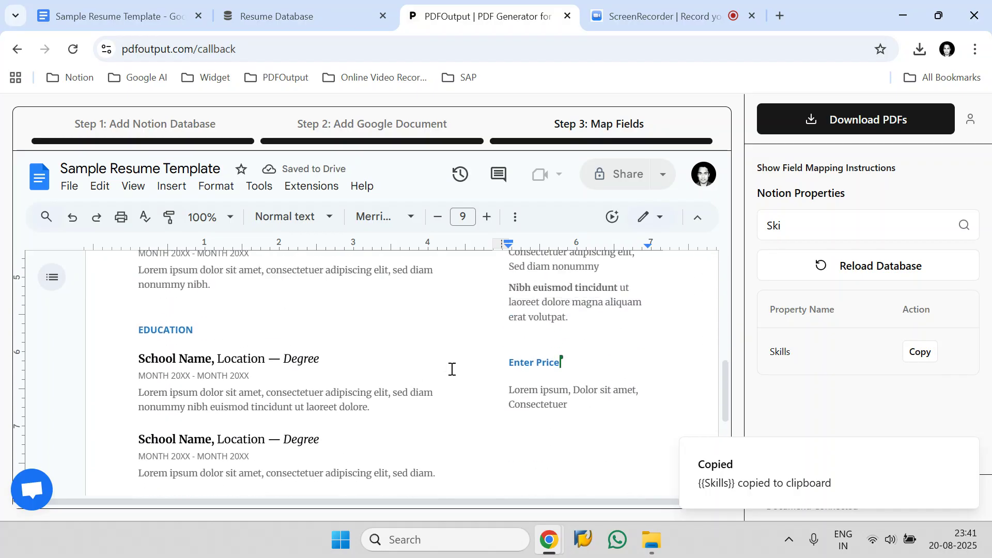
{"action": "scroll", "coordinate": [501, 379], "scroll_direction": "down", "scroll_amount": 3}
{"action": "scroll", "coordinate": [501, 378], "scroll_direction": "up", "scroll_amount": 6}
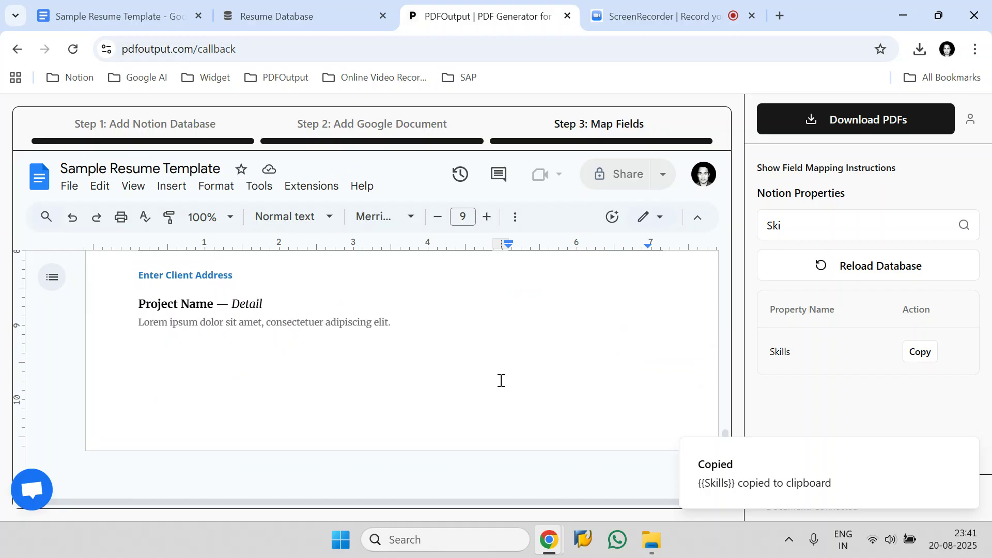
{"action": "scroll", "coordinate": [500, 380], "scroll_direction": "up", "scroll_amount": 2}
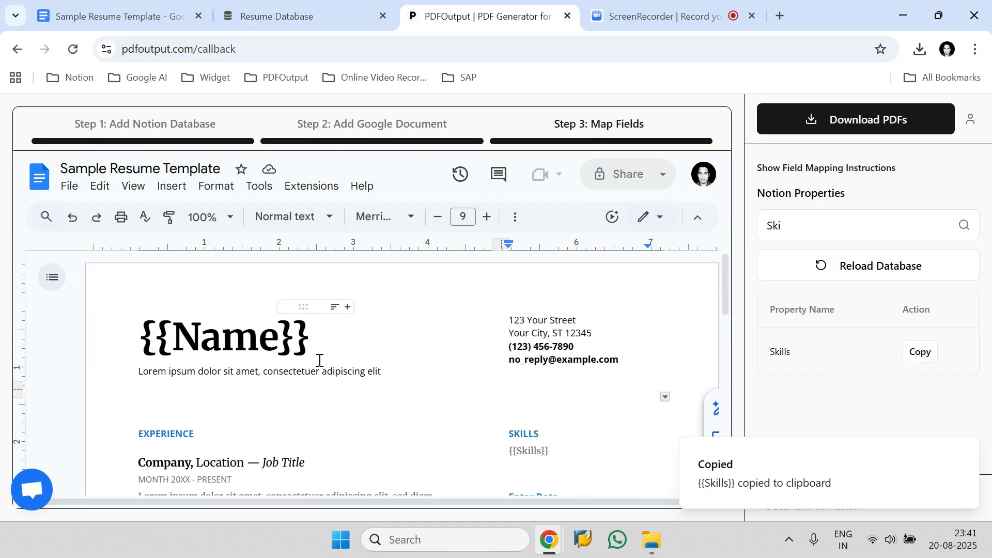
{"action": "triple_click", "coordinate": [238, 345]}
{"action": "left_click_drag", "start_coordinate": [551, 451], "coordinate": [507, 453]}
{"action": "scroll", "coordinate": [518, 362], "scroll_direction": "down", "scroll_amount": 5}
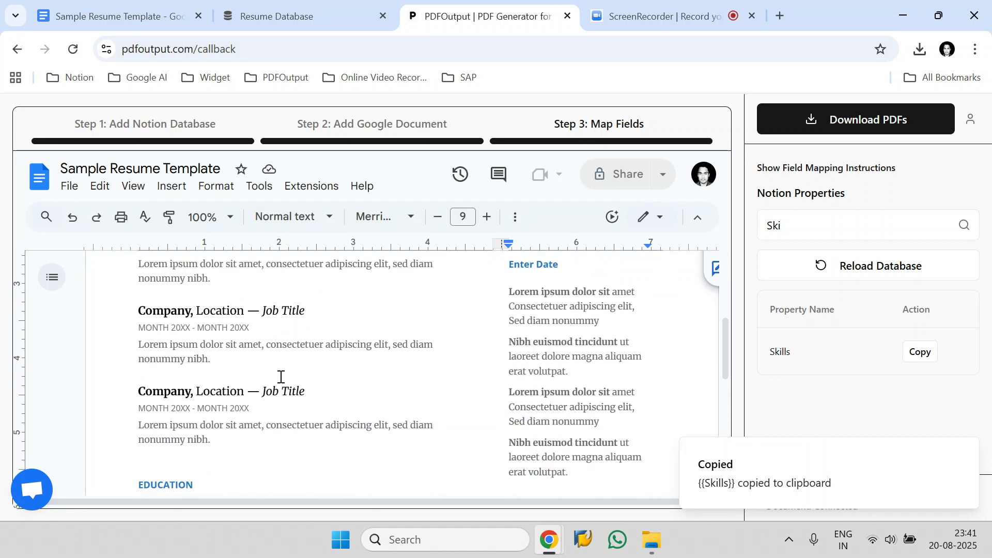
{"action": "scroll", "coordinate": [281, 376], "scroll_direction": "down", "scroll_amount": 2}
{"action": "scroll", "coordinate": [281, 377], "scroll_direction": "up", "scroll_amount": 8}
Step: Clear the property search, open the PDF download options and keep the export range at All Rows
{"action": "double_click", "coordinate": [861, 225]}
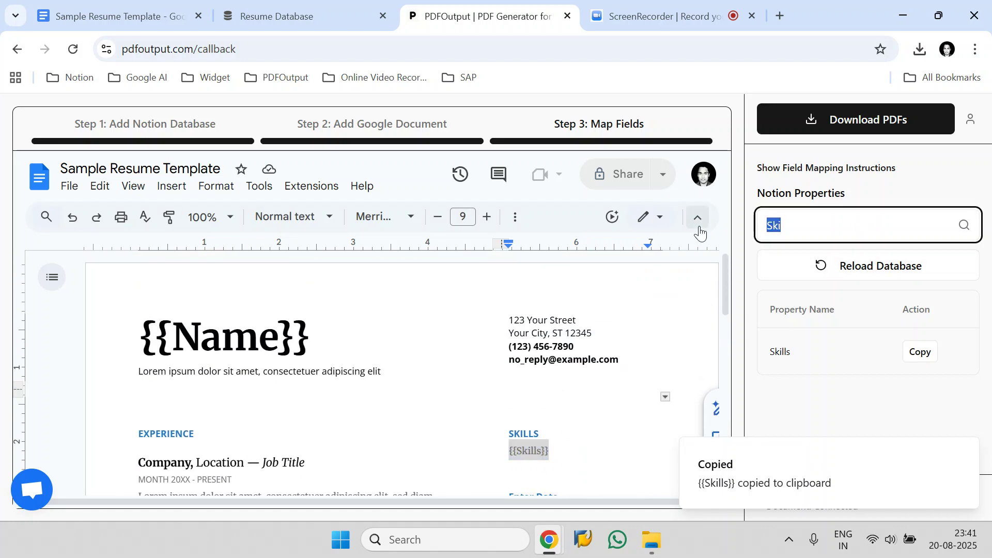
{"action": "key", "text": "BackSpace"}
{"action": "left_click", "coordinate": [917, 124]}
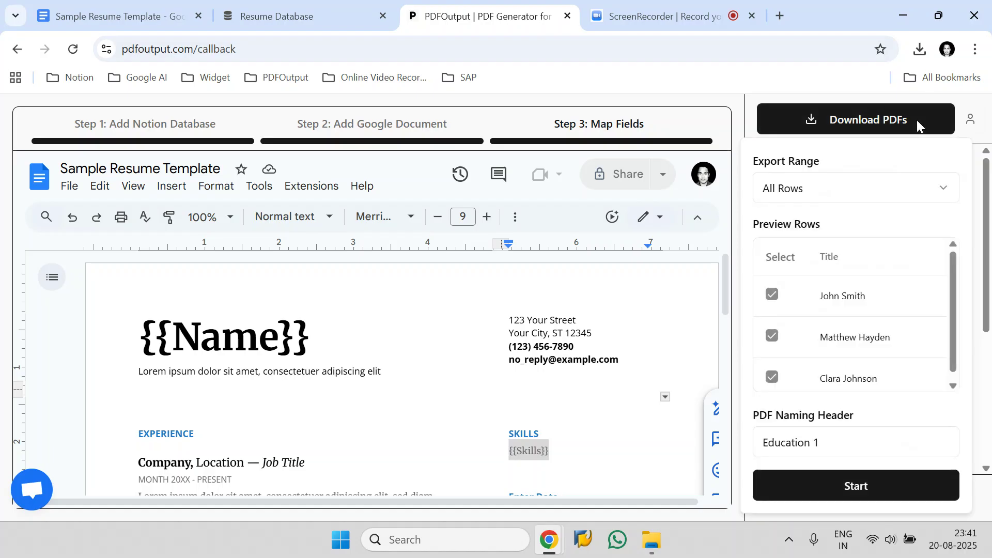
{"action": "left_click", "coordinate": [804, 195]}
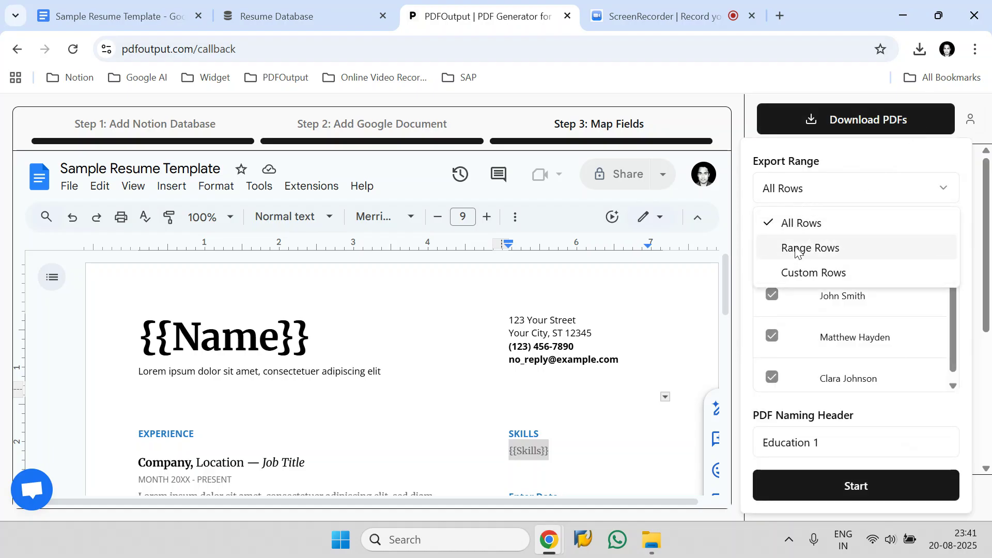
{"action": "left_click", "coordinate": [812, 191]}
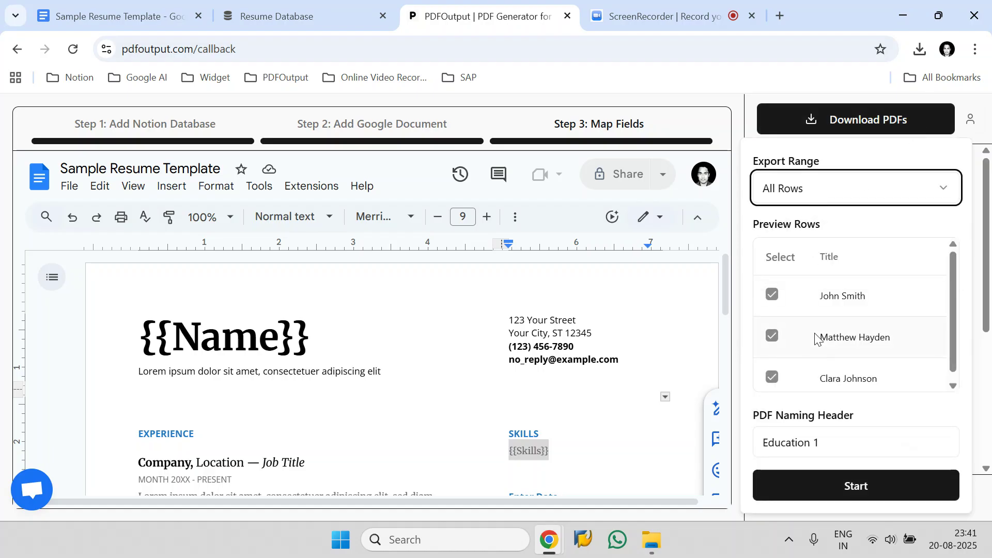
Step: Compare the preview rows for export with the entries of the Resume Database in Notion
{"action": "scroll", "coordinate": [816, 339], "scroll_direction": "down", "scroll_amount": 1}
{"action": "left_click", "coordinate": [302, 16]}
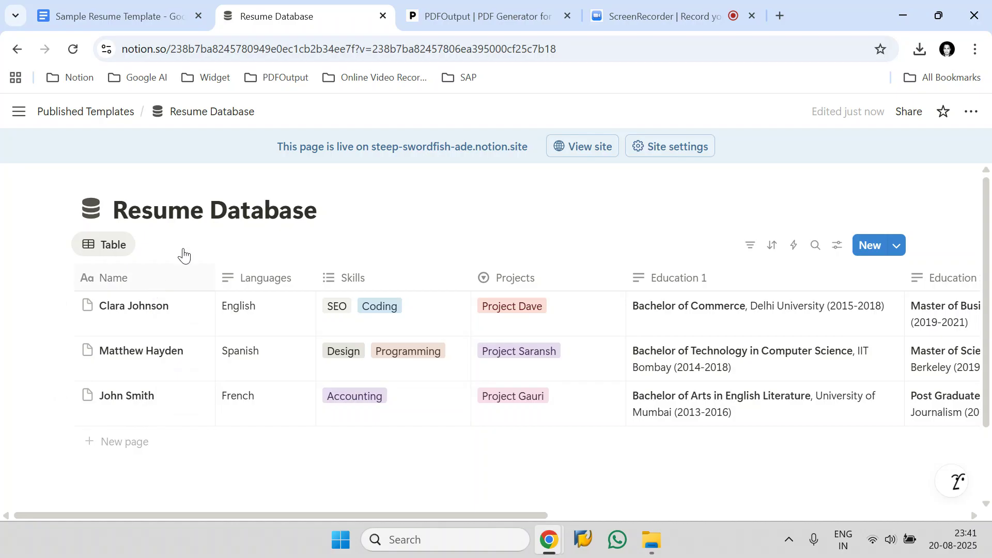
{"action": "left_click", "coordinate": [468, 18]}
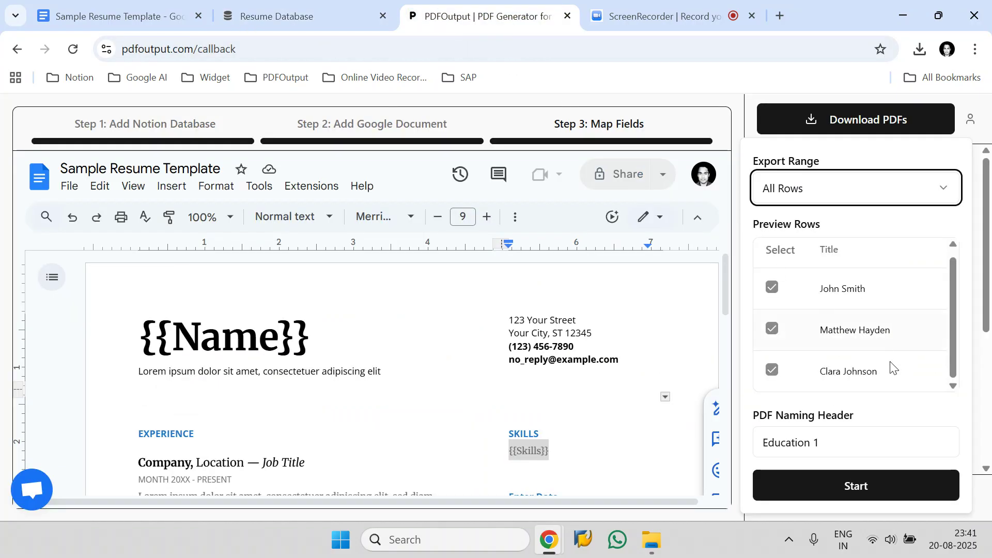
Step: Set the PDF naming header to the Name property and start generating the PDFs for all rows
{"action": "left_click", "coordinate": [849, 438]}
{"action": "scroll", "coordinate": [848, 401], "scroll_direction": "down", "scroll_amount": 3}
{"action": "scroll", "coordinate": [844, 363], "scroll_direction": "up", "scroll_amount": 3}
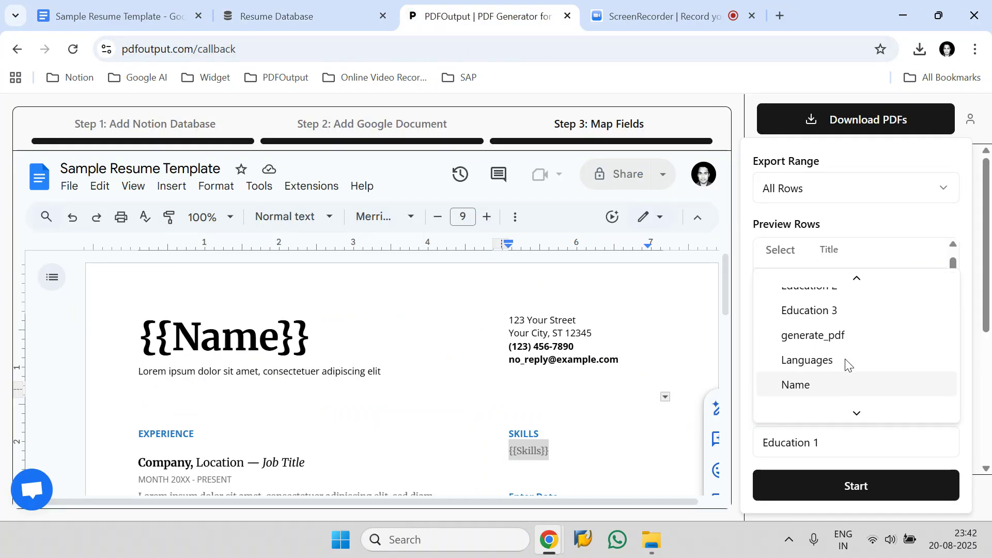
{"action": "scroll", "coordinate": [849, 365], "scroll_direction": "down", "scroll_amount": 3}
{"action": "left_click", "coordinate": [826, 353]}
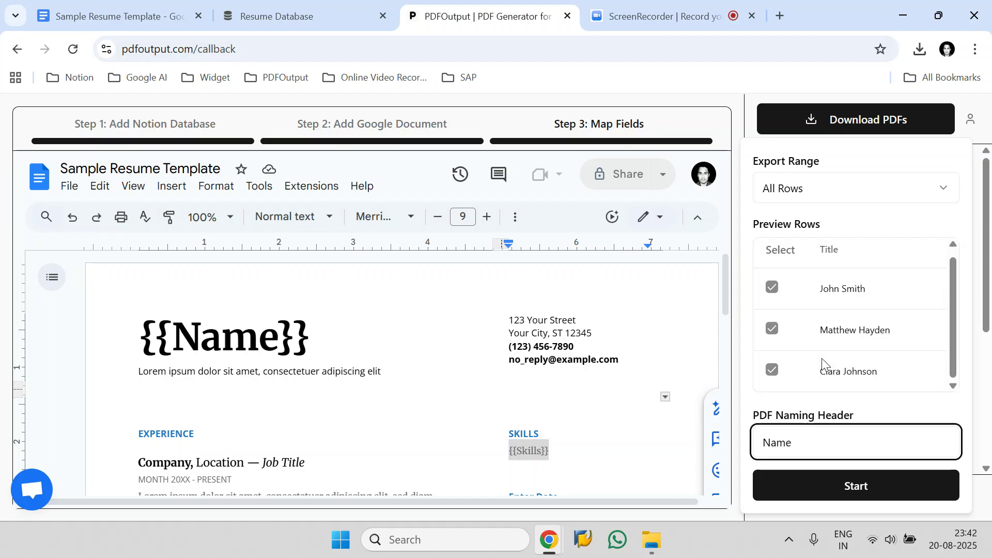
{"action": "left_click", "coordinate": [881, 486]}
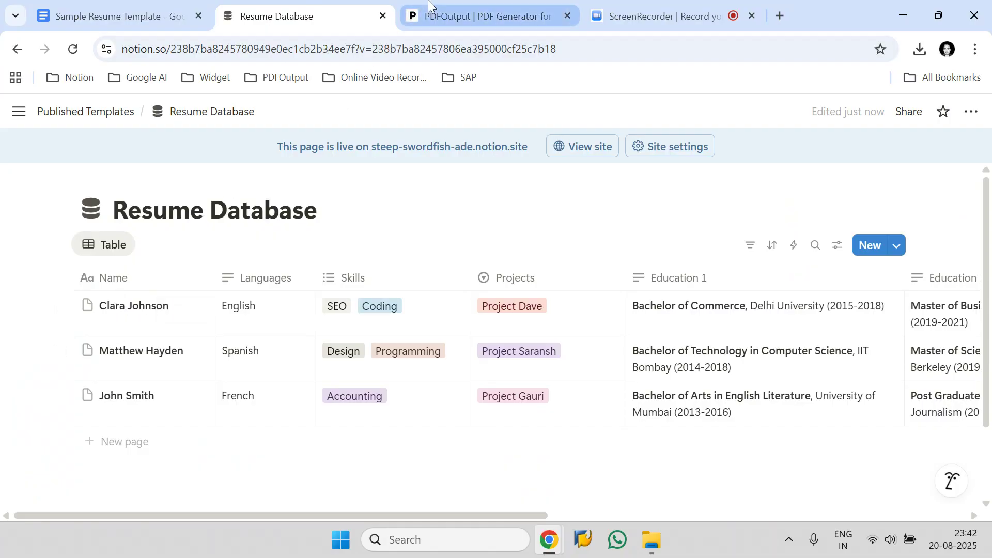
Step: Check the PDF generation progress alongside the Resume Database, and open the folder containing the downloaded resume PDFs
{"action": "left_click", "coordinate": [465, 16]}
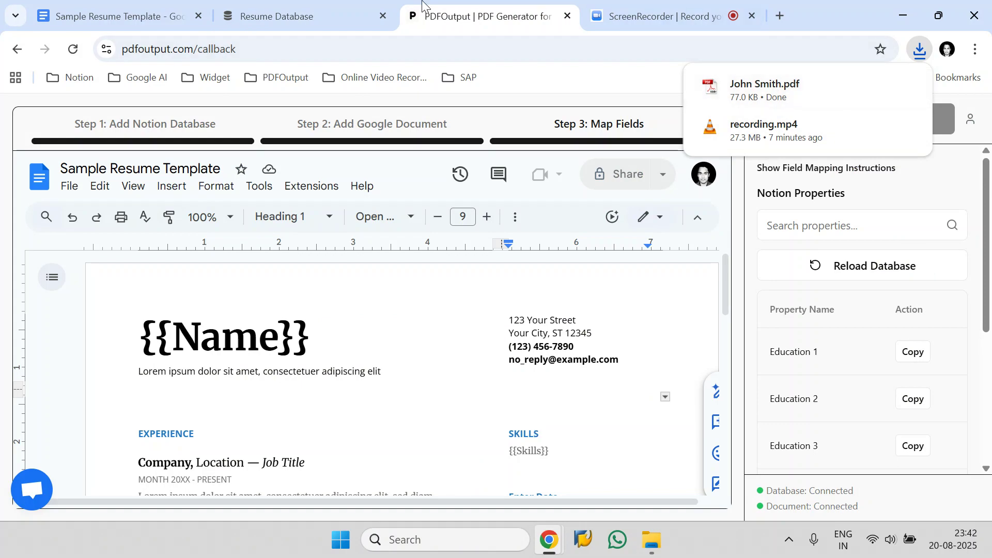
{"action": "left_click", "coordinate": [344, 11]}
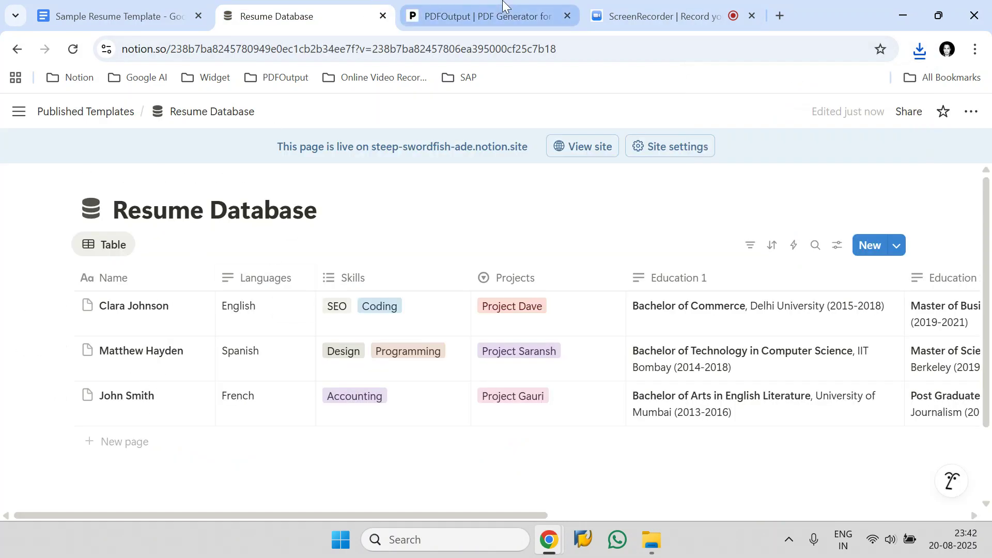
{"action": "left_click", "coordinate": [481, 16]}
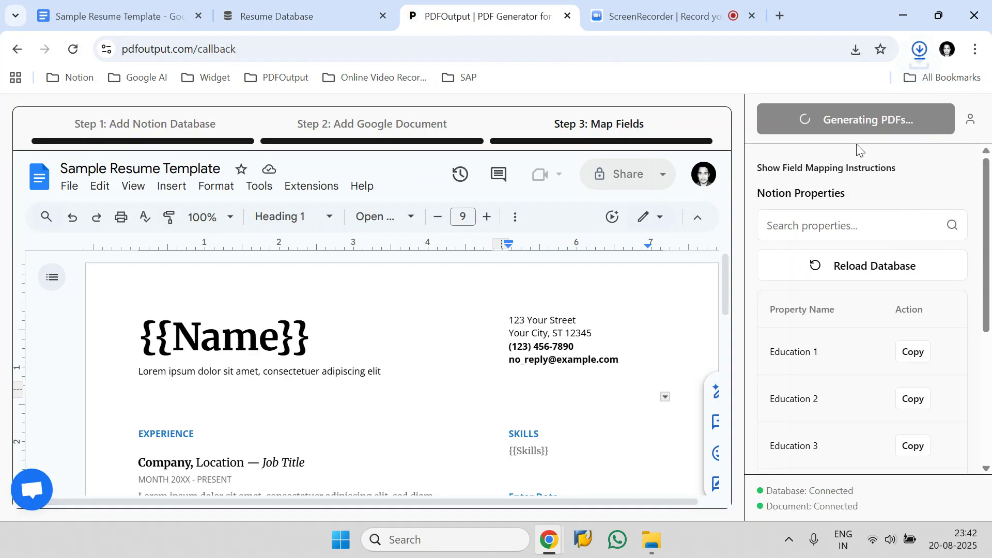
{"action": "left_click", "coordinate": [920, 50]}
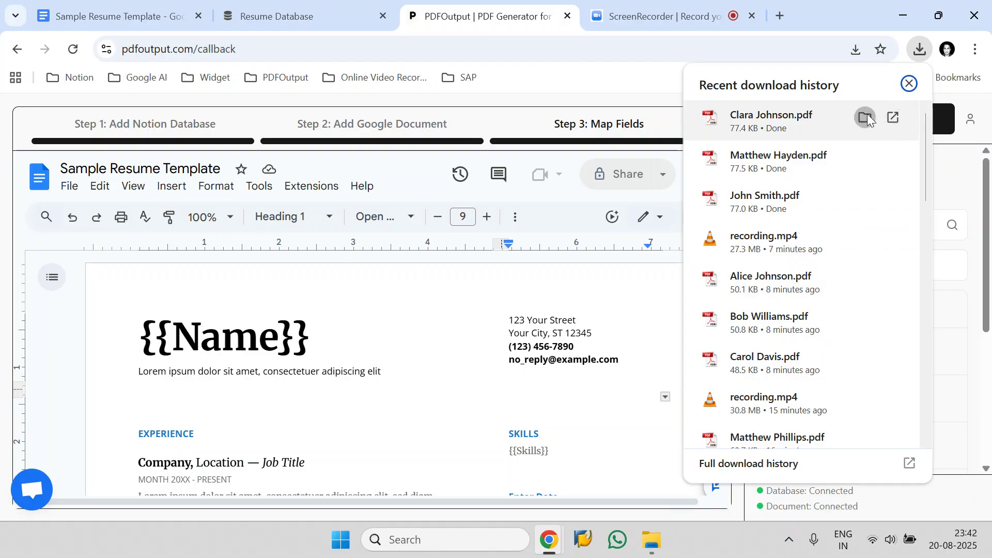
{"action": "left_click", "coordinate": [865, 117]}
Step: Open the third resume PDF, highlight its name and skills, and select the matching row in Notion's Resume Database for comparison
{"action": "double_click", "coordinate": [378, 198]}
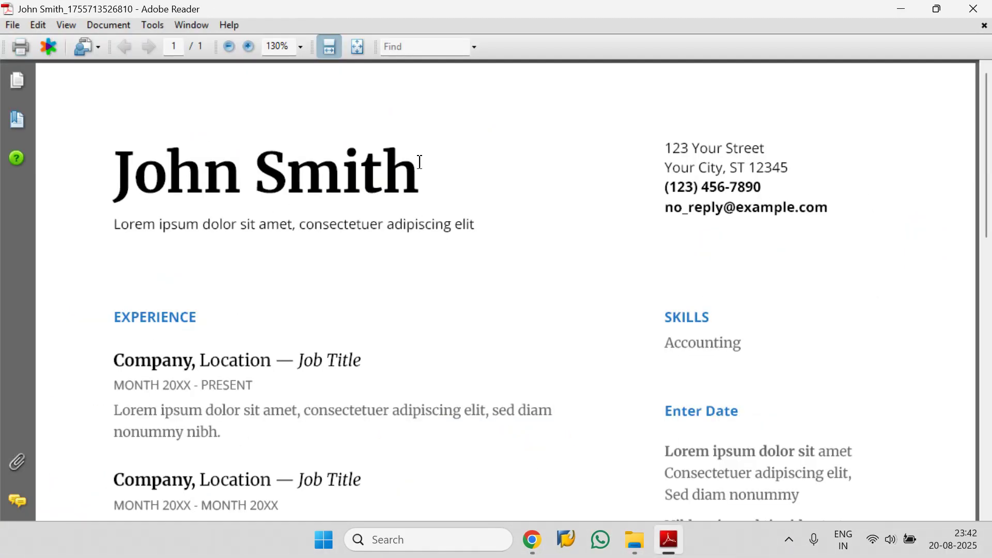
{"action": "left_click_drag", "start_coordinate": [420, 161], "coordinate": [157, 161]}
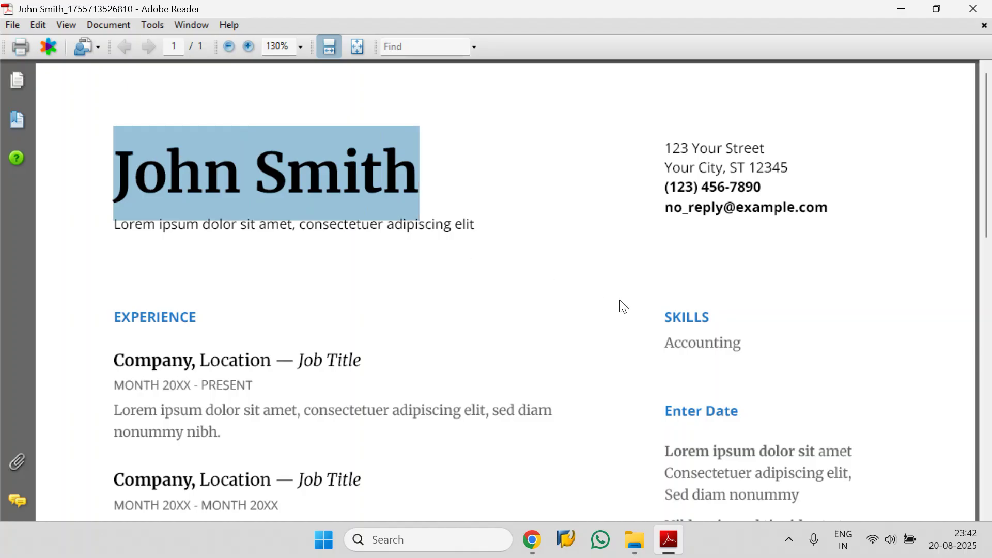
{"action": "left_click_drag", "start_coordinate": [665, 343], "coordinate": [749, 343]}
{"action": "left_click", "coordinate": [528, 542]}
{"action": "left_click", "coordinate": [461, 471]}
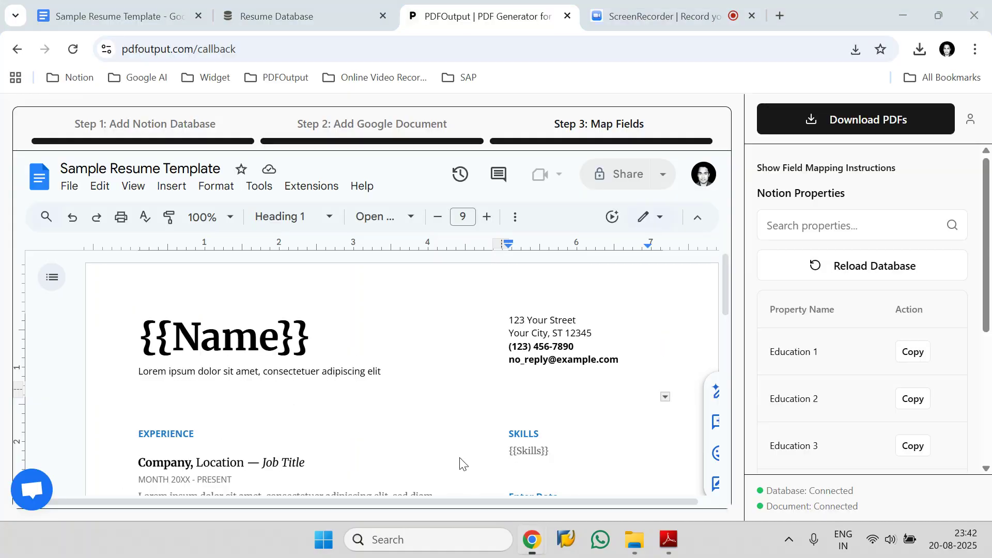
{"action": "left_click", "coordinate": [308, 10]}
{"action": "left_click", "coordinate": [60, 395]}
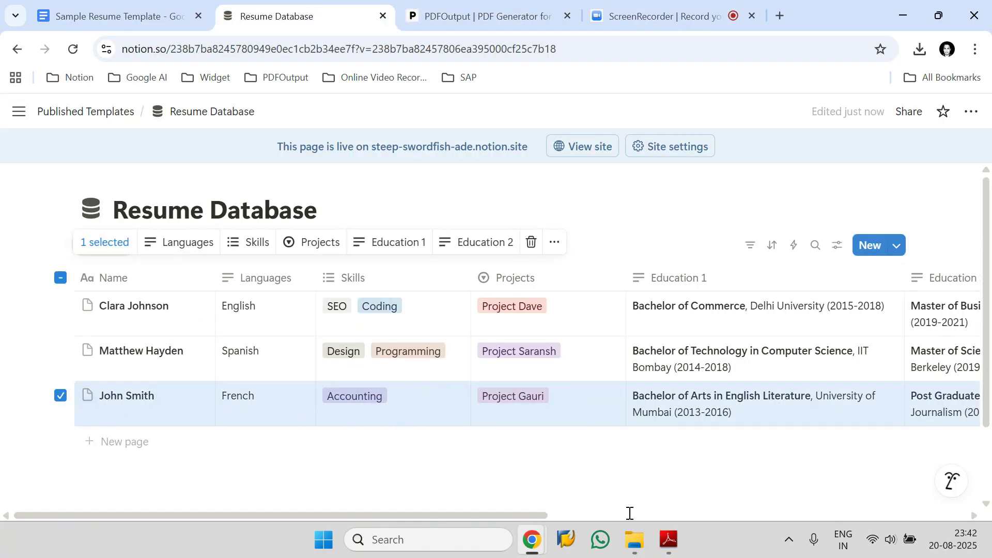
Step: Return to the Downloads folder and open the second resume PDF to check its name and skills
{"action": "mouse_move", "coordinate": [634, 539]}
{"action": "left_click", "coordinate": [683, 465]}
{"action": "left_click", "coordinate": [278, 186]}
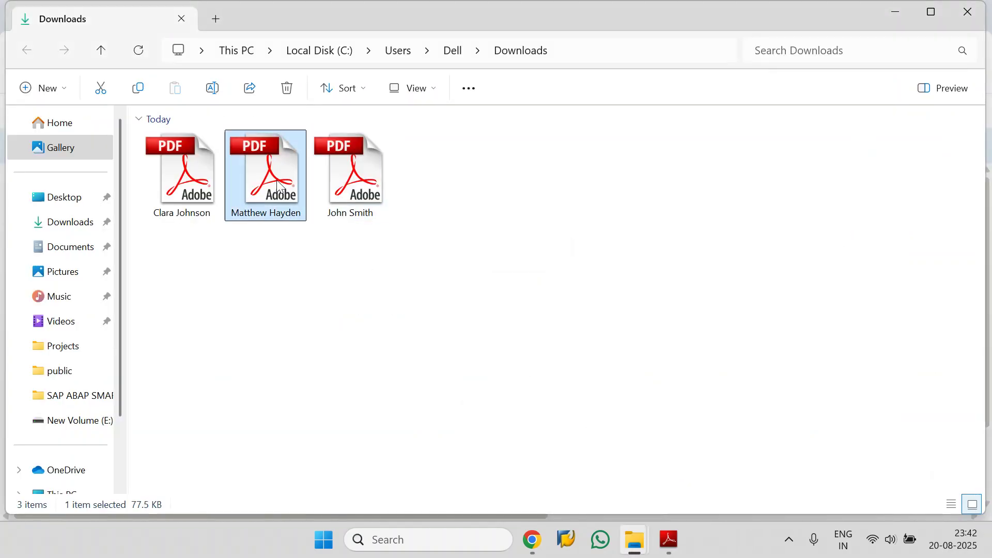
{"action": "double_click", "coordinate": [278, 186]}
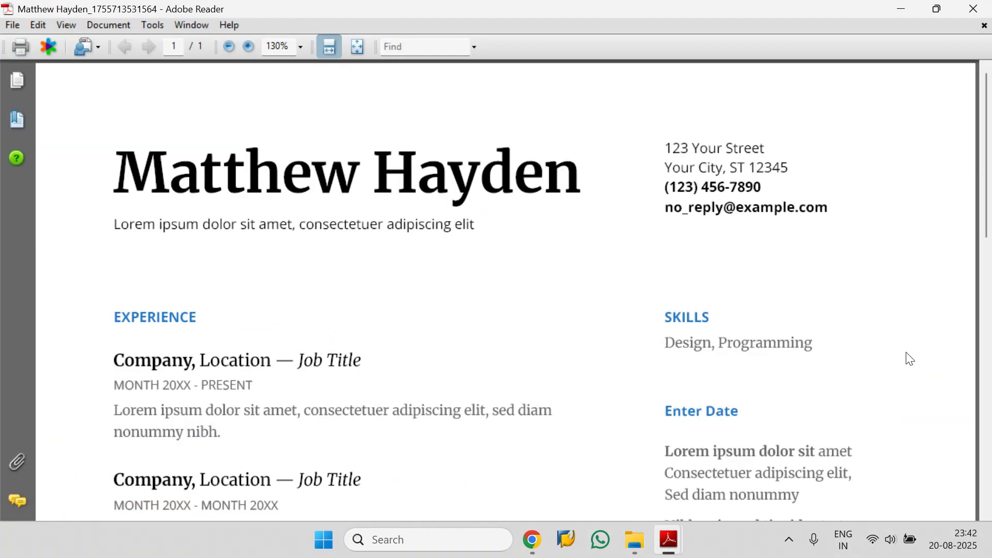
Step: Open the first resume PDF from the Downloads folder and highlight the text under its SKILLS heading
{"action": "mouse_move", "coordinate": [635, 540]}
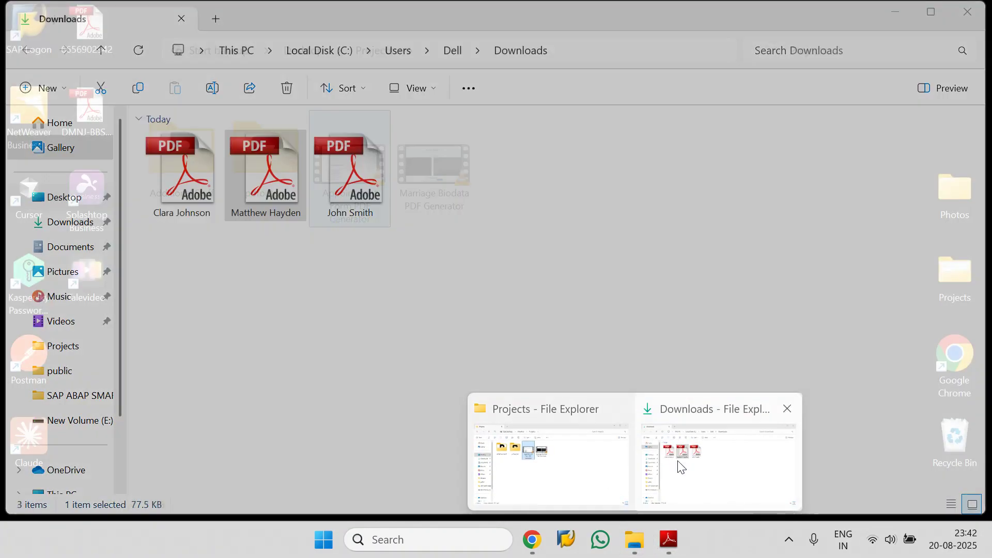
{"action": "left_click", "coordinate": [678, 465]}
{"action": "double_click", "coordinate": [199, 191]}
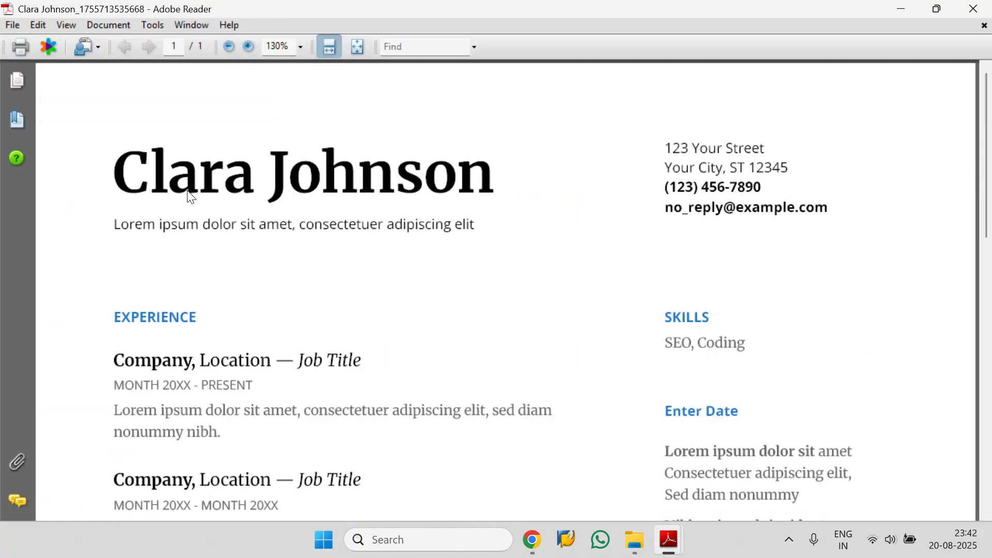
{"action": "left_click_drag", "start_coordinate": [742, 343], "coordinate": [675, 345]}
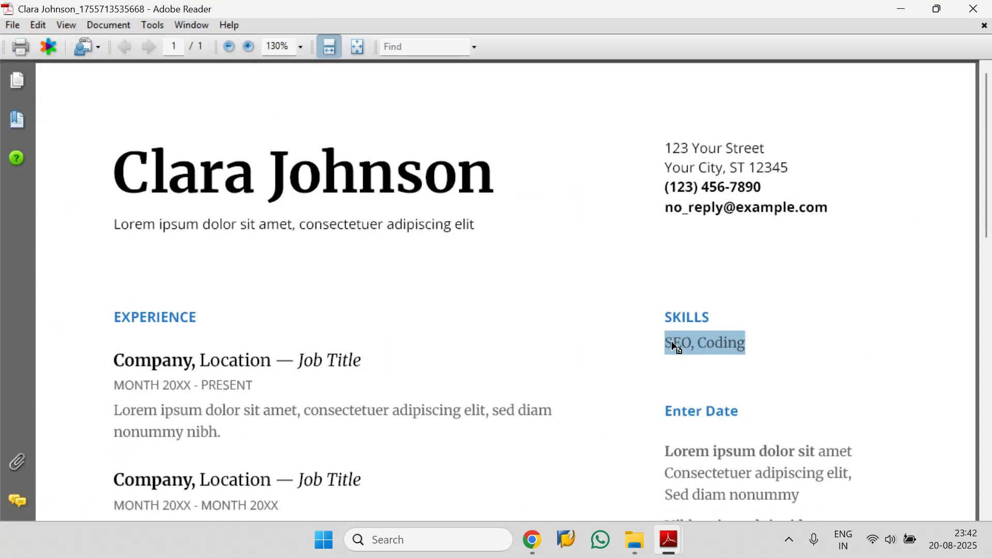
Step: Bring back the resume PDF with the Accounting skill and look through its filled and sample sections
{"action": "mouse_move", "coordinate": [670, 542]}
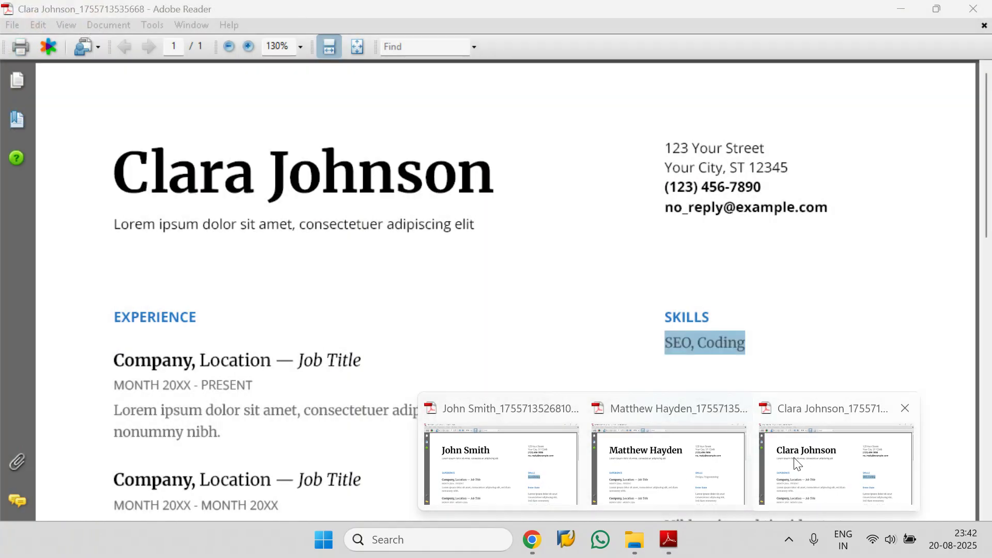
{"action": "left_click", "coordinate": [553, 460]}
{"action": "scroll", "coordinate": [534, 293], "scroll_direction": "down", "scroll_amount": 2}
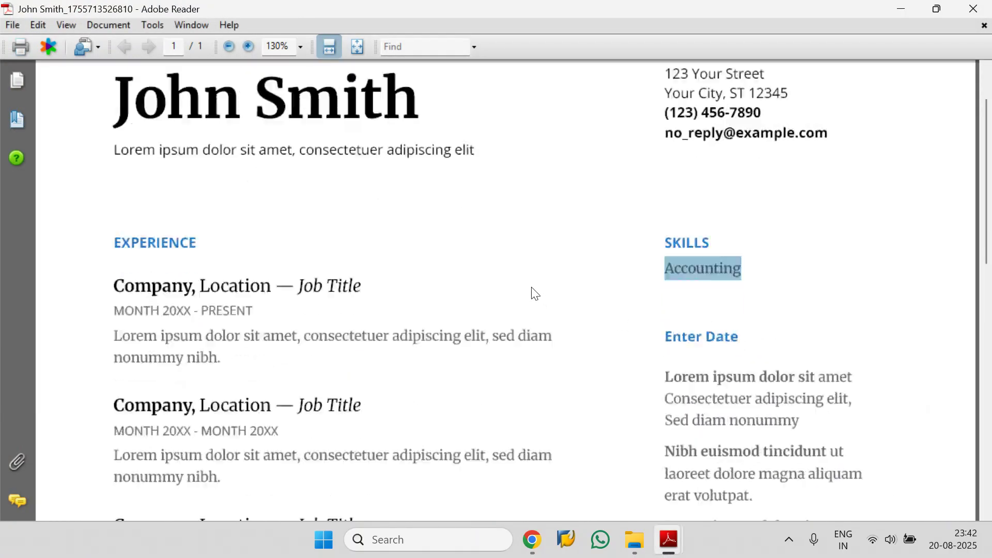
{"action": "scroll", "coordinate": [535, 293], "scroll_direction": "down", "scroll_amount": 1}
{"action": "scroll", "coordinate": [528, 283], "scroll_direction": "up", "scroll_amount": 2}
Step: Switch back to PDFOutput in Chrome, highlight the Google account's e-mail address, and view and close the support chat
{"action": "mouse_move", "coordinate": [527, 551]}
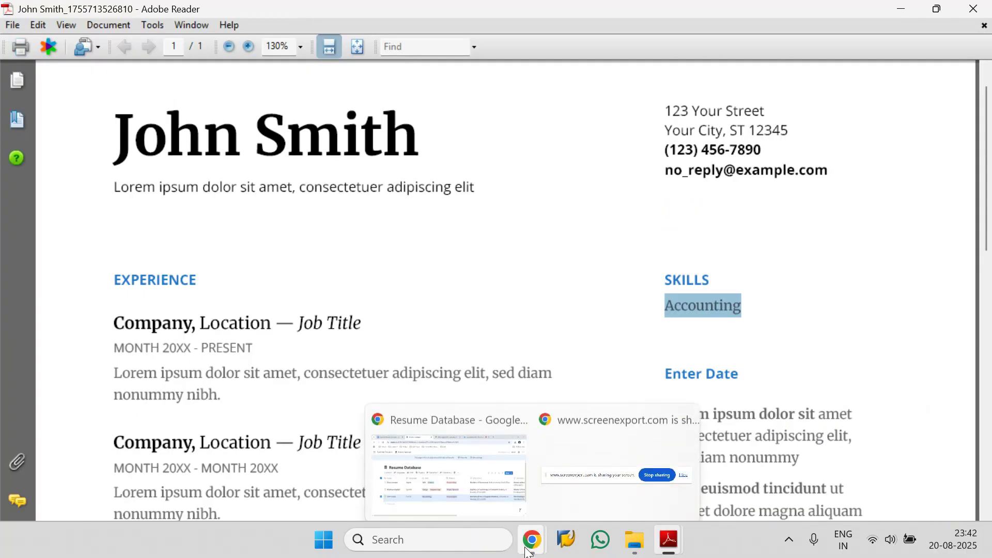
{"action": "left_click", "coordinate": [455, 469]}
{"action": "left_click", "coordinate": [480, 16]}
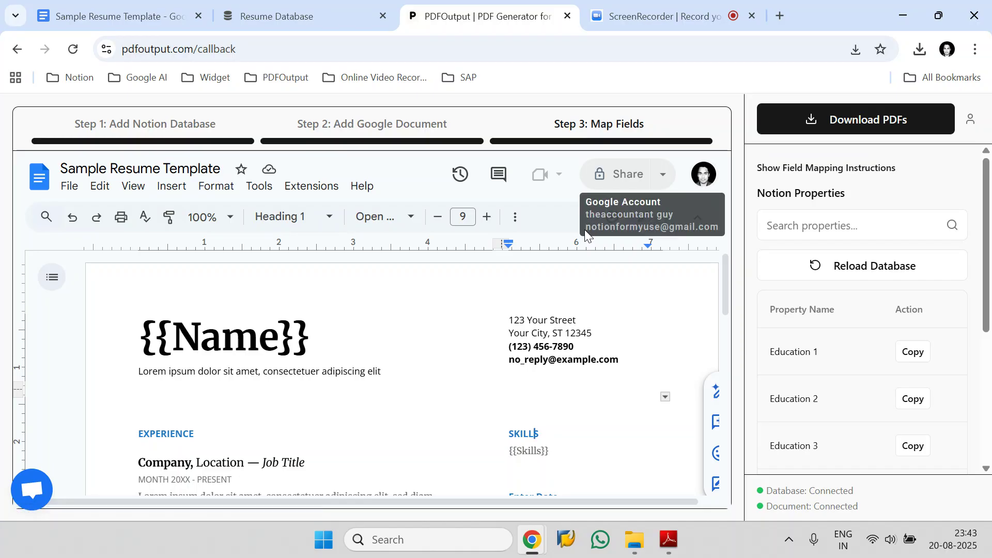
{"action": "left_click_drag", "start_coordinate": [585, 229], "coordinate": [712, 231]}
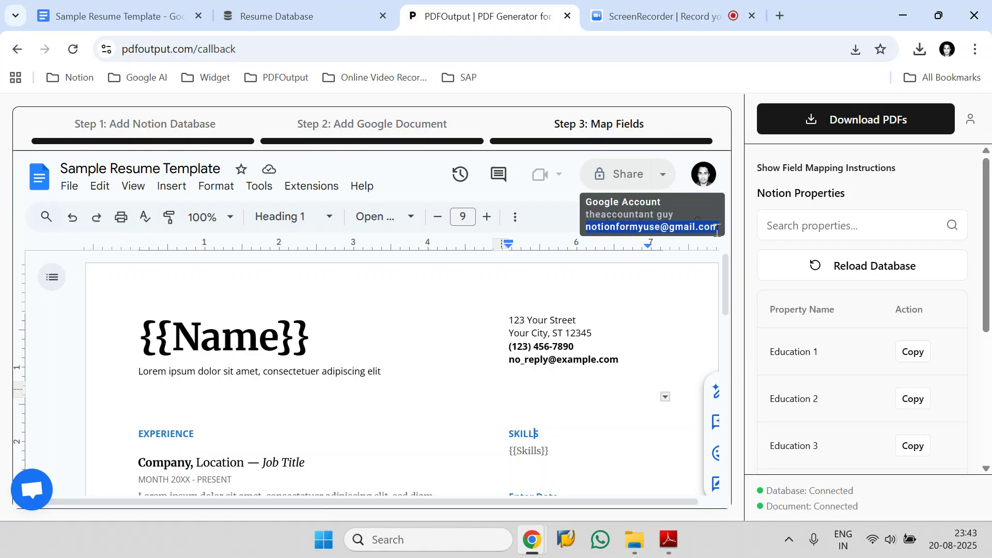
{"action": "left_click", "coordinate": [32, 491]}
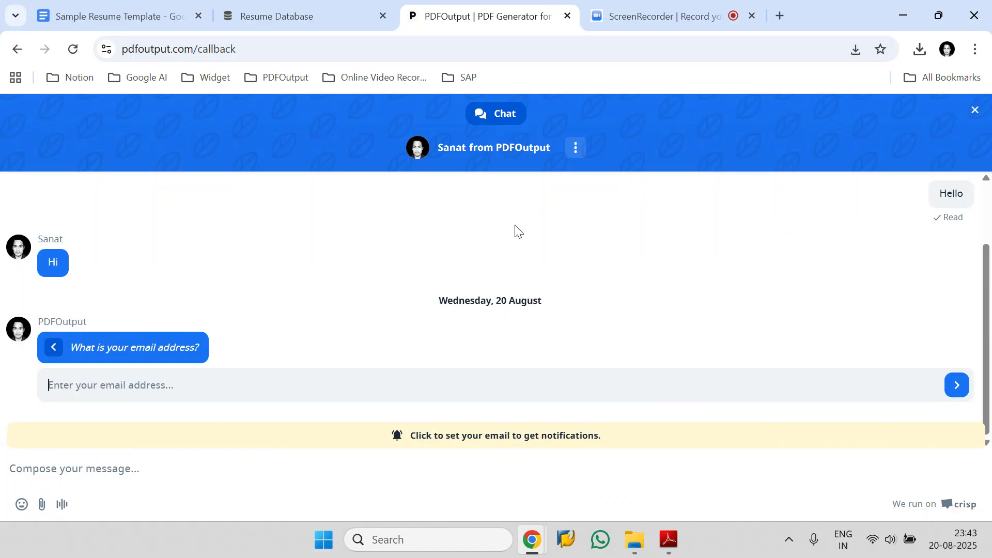
{"action": "left_click", "coordinate": [969, 113]}
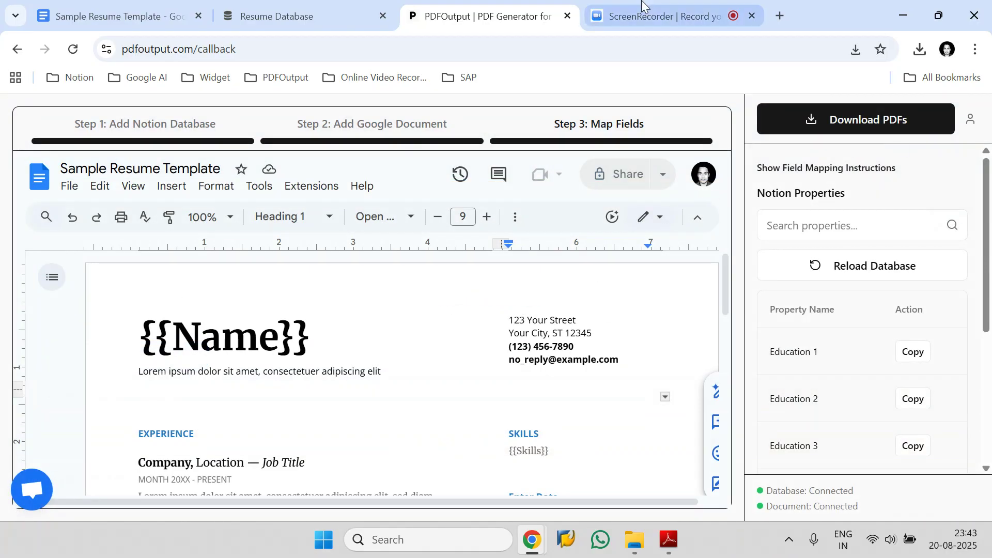